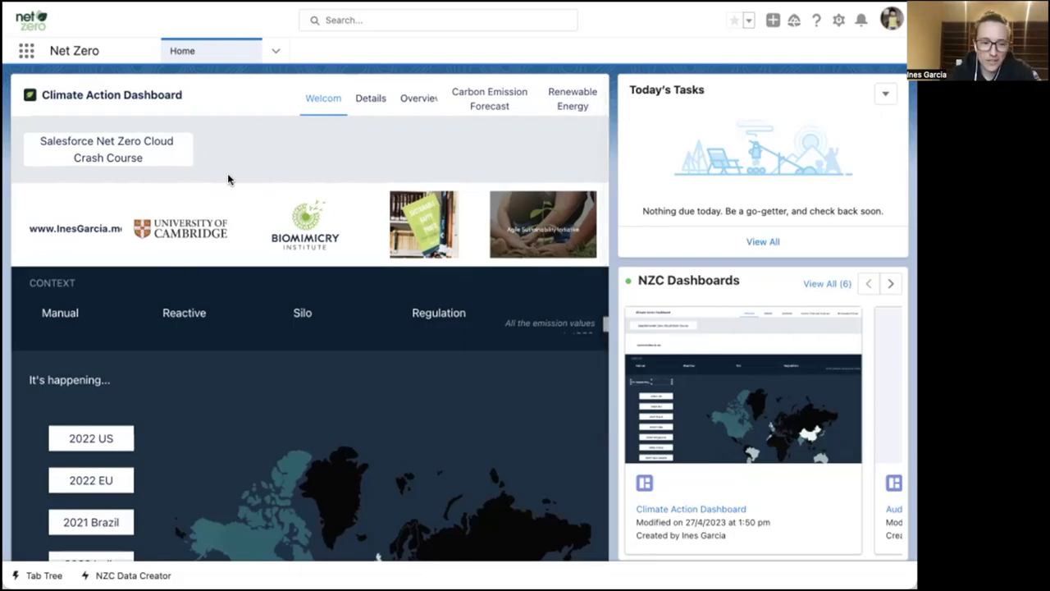
Examine the Climate Action Dashboard's Welcome page, including the context headings, emission unit note and world emissions map
{"action": "double_click", "coordinate": [43, 282]}
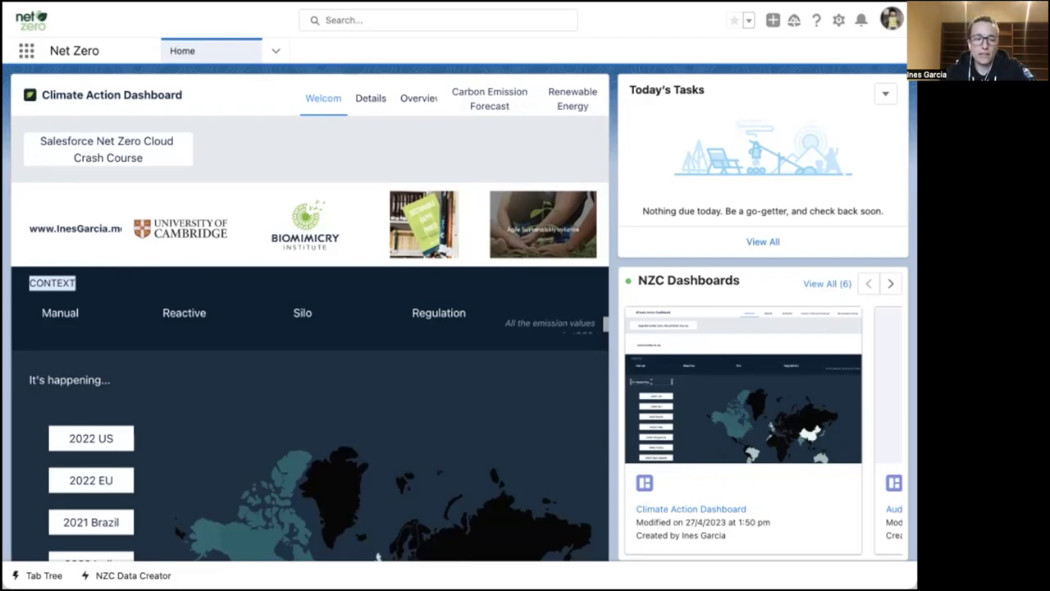
{"action": "double_click", "coordinate": [193, 311]}
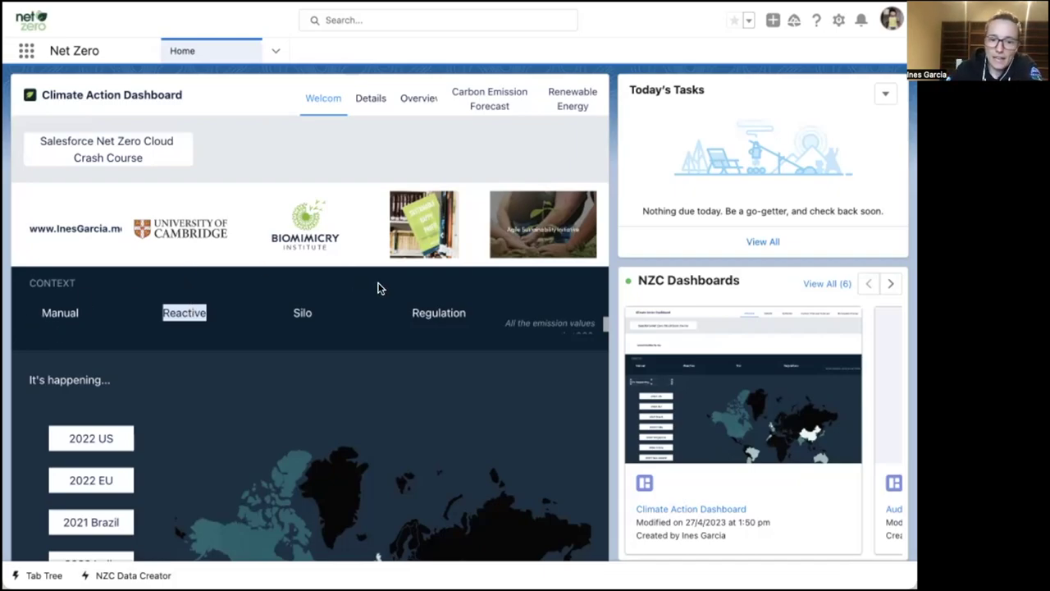
{"action": "scroll", "coordinate": [379, 287], "scroll_direction": "down", "scroll_amount": 1}
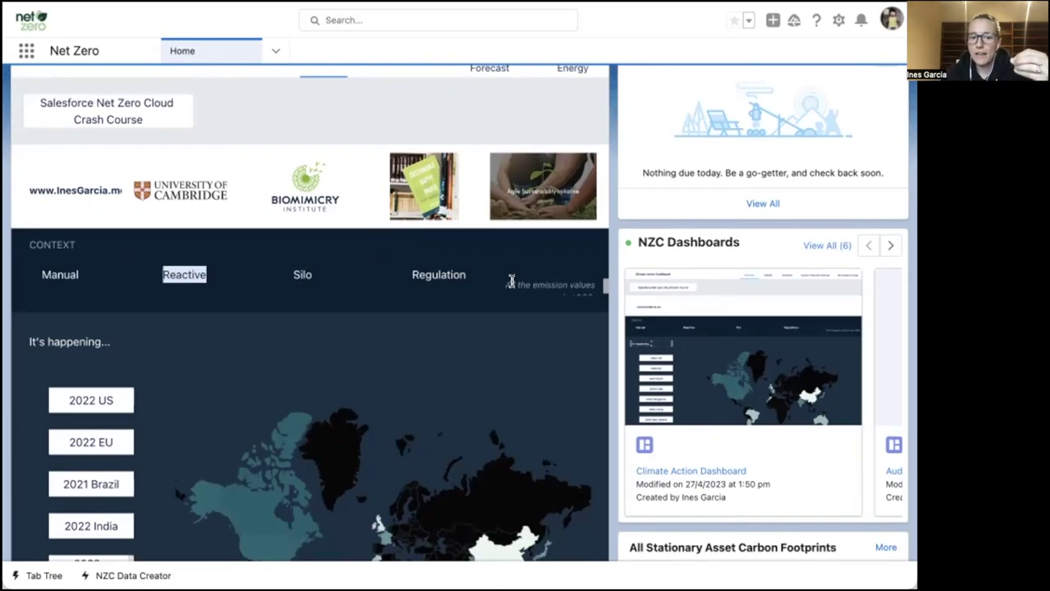
{"action": "double_click", "coordinate": [581, 288]}
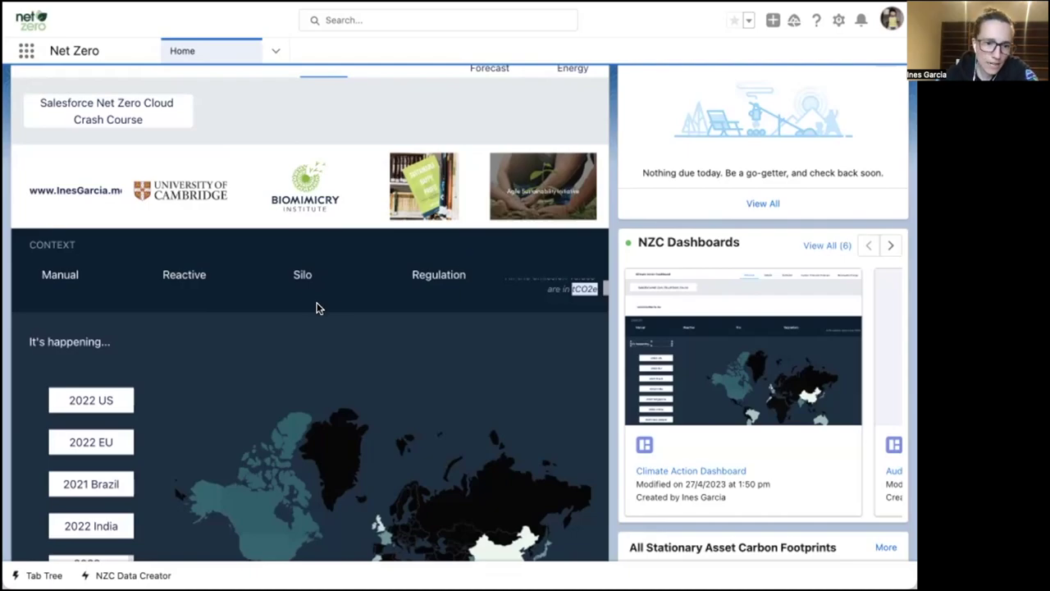
{"action": "scroll", "coordinate": [318, 305], "scroll_direction": "down", "scroll_amount": 5}
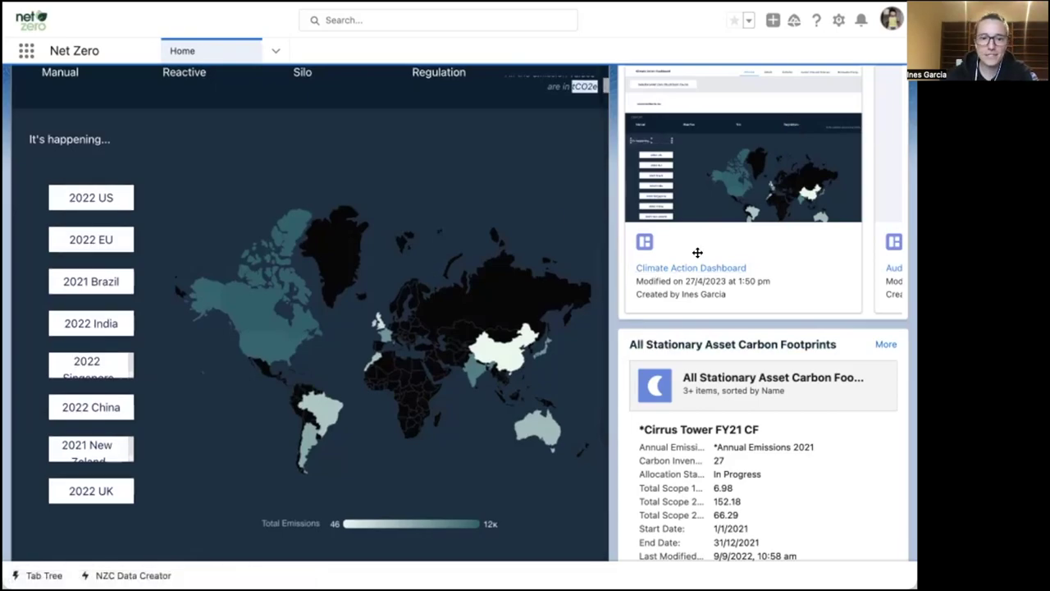
{"action": "scroll", "coordinate": [697, 252], "scroll_direction": "up", "scroll_amount": 5}
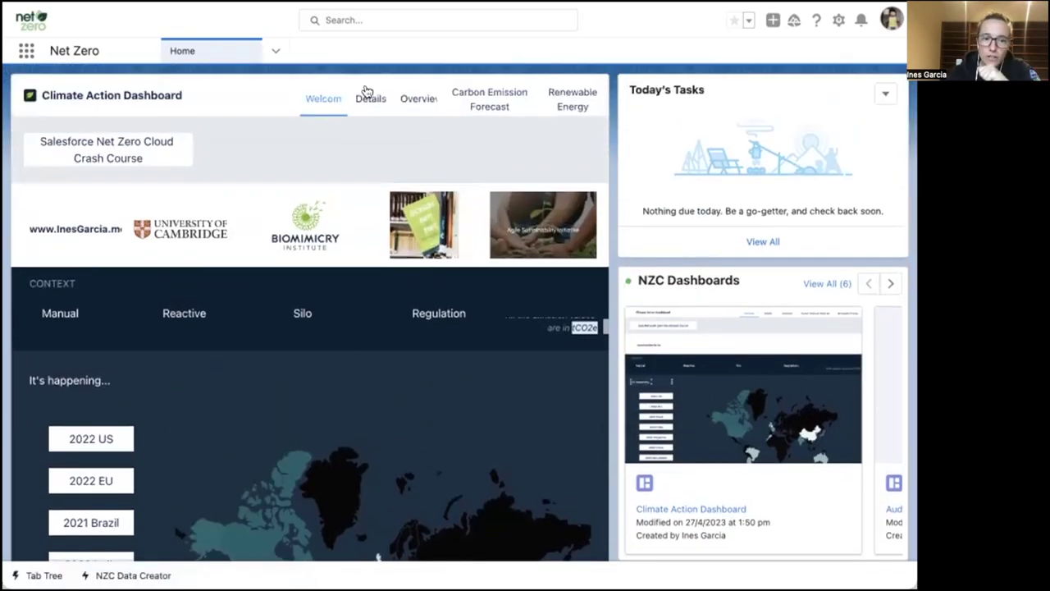
Open the Load Reference Data setup page through the Reference link on the dashboard's Details page
{"action": "left_click", "coordinate": [368, 96]}
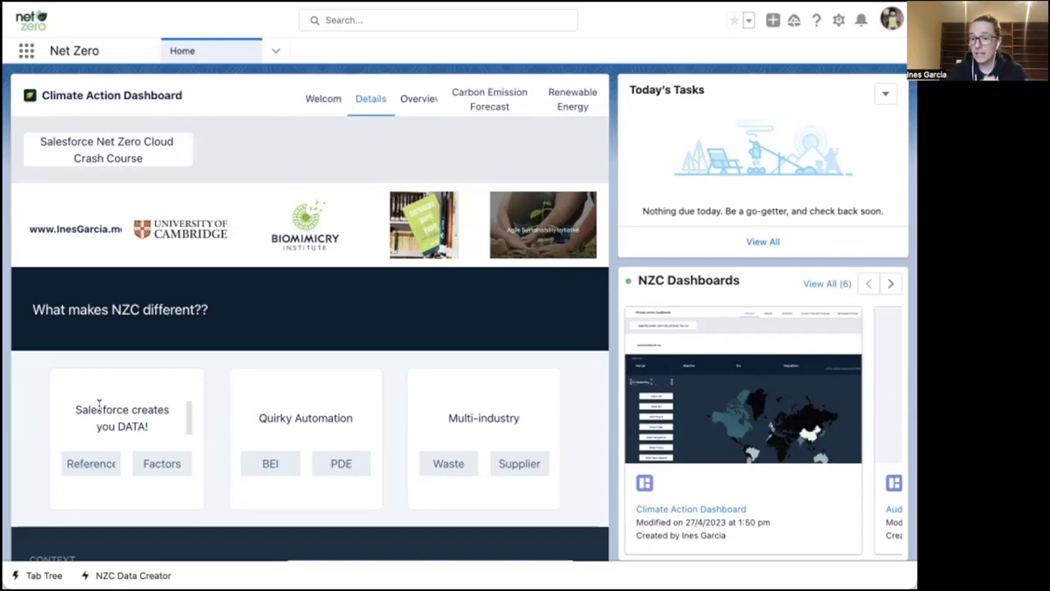
{"action": "left_click", "coordinate": [87, 462]}
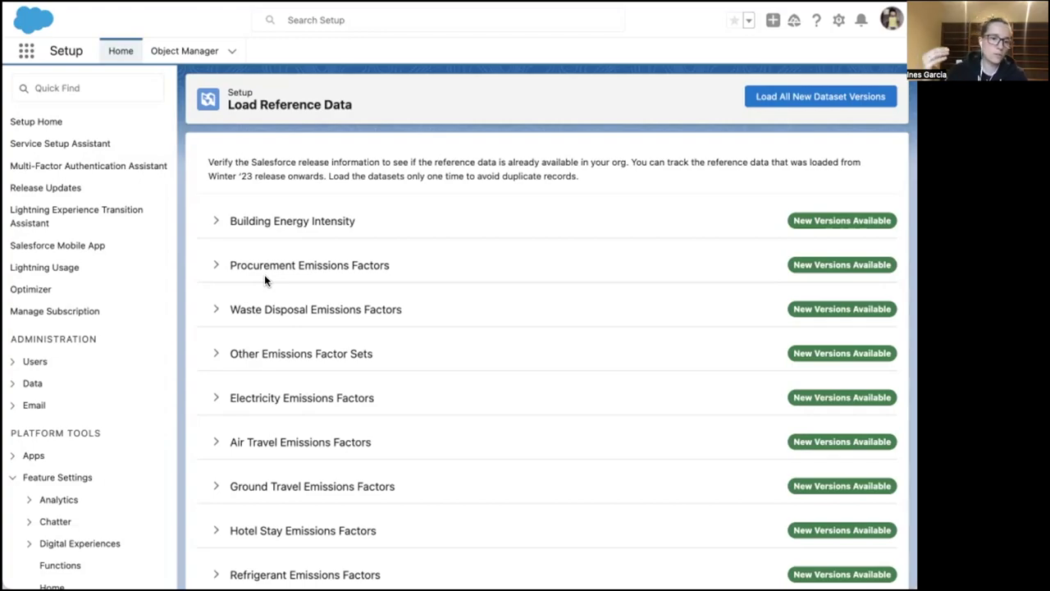
{"action": "scroll", "coordinate": [402, 371], "scroll_direction": "down", "scroll_amount": 1}
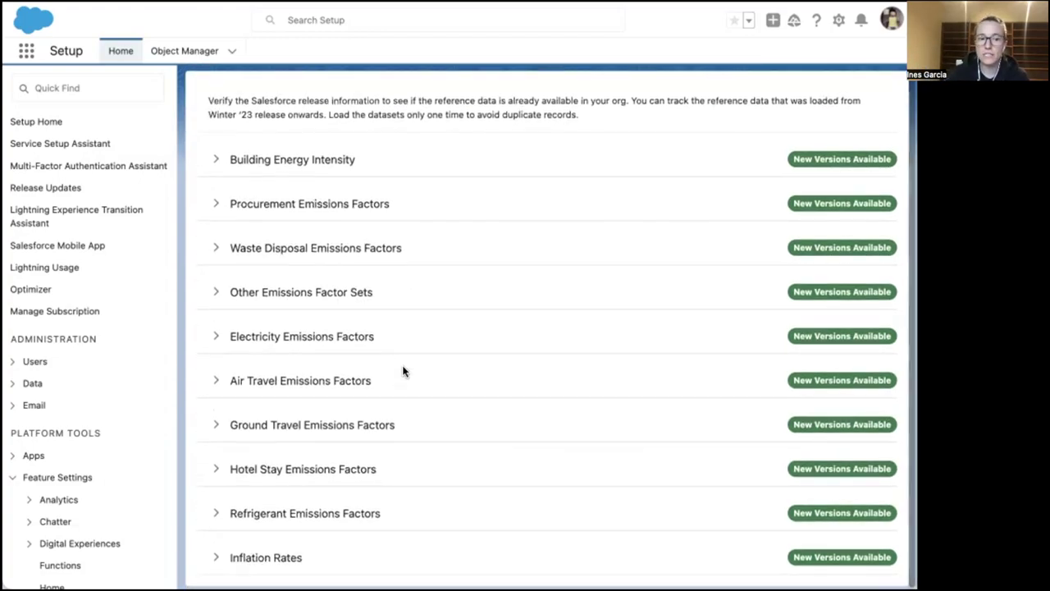
Examine the available datasets under Electricity Emissions Factors and Inflation Rates, collapsing the electricity section after viewing it
{"action": "left_click", "coordinate": [217, 337]}
{"action": "scroll", "coordinate": [396, 327], "scroll_direction": "down", "scroll_amount": 1}
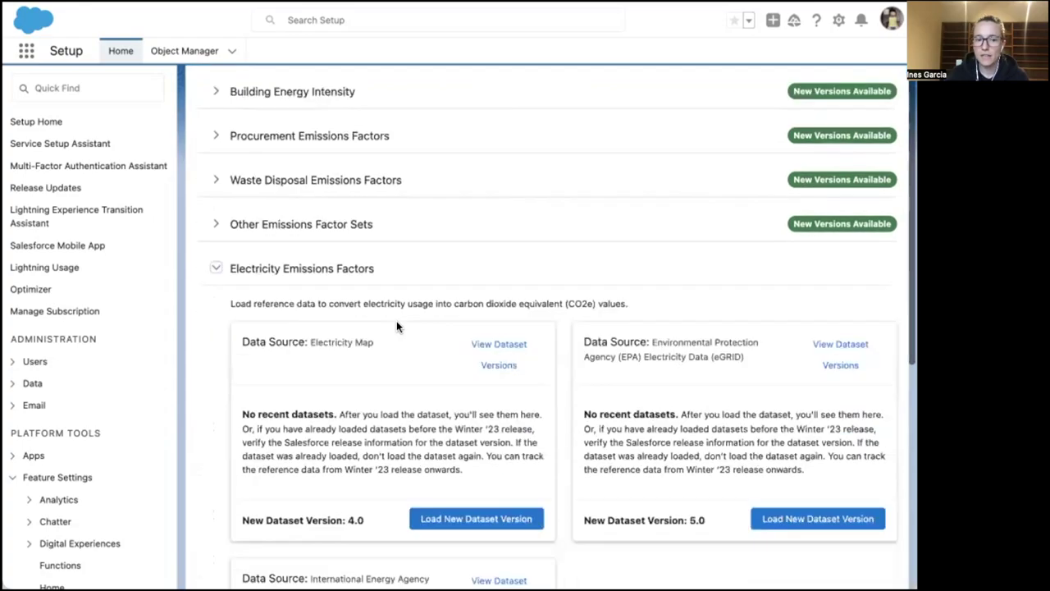
{"action": "scroll", "coordinate": [397, 326], "scroll_direction": "down", "scroll_amount": 2}
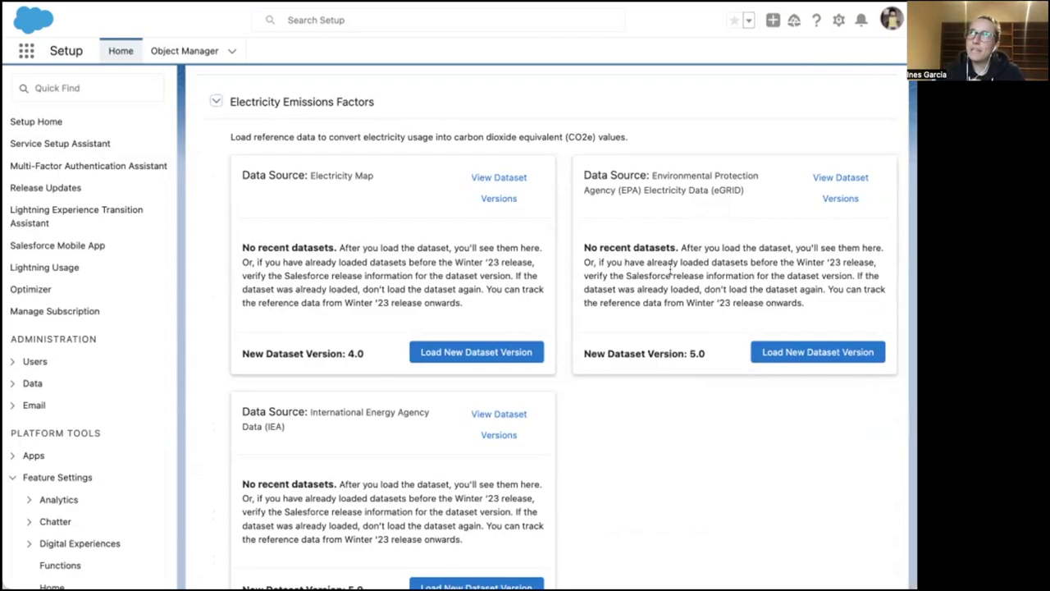
{"action": "left_click", "coordinate": [215, 102]}
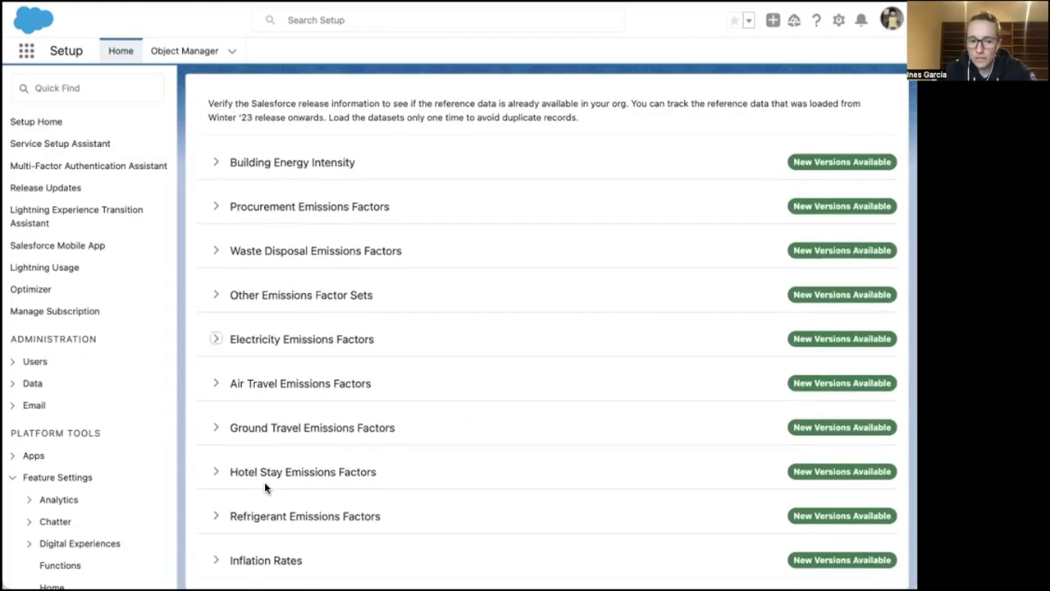
{"action": "left_click", "coordinate": [216, 560]}
{"action": "scroll", "coordinate": [421, 496], "scroll_direction": "down", "scroll_amount": 3}
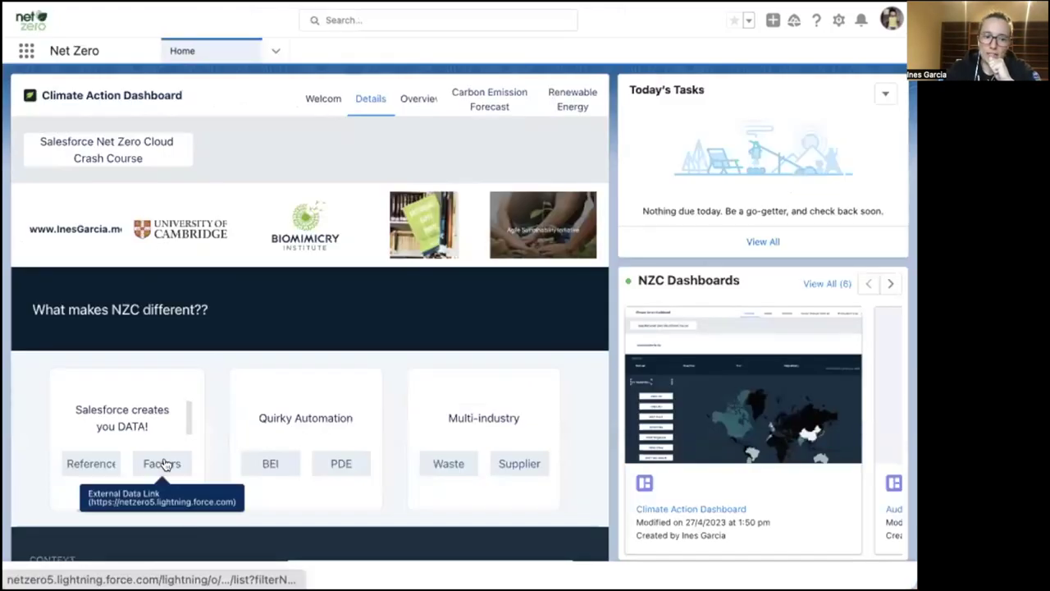
Open the electricity emissions factor sets from the dashboard's Factors link and view the HIOA - HICC Oahu - eGRID2019 record
{"action": "left_click", "coordinate": [164, 462]}
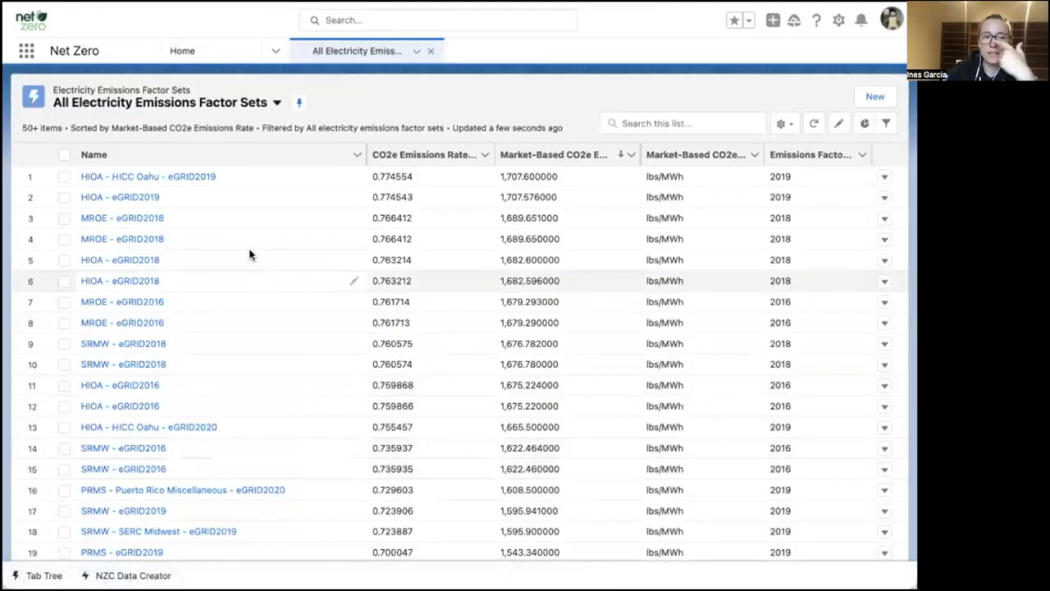
{"action": "left_click", "coordinate": [141, 176]}
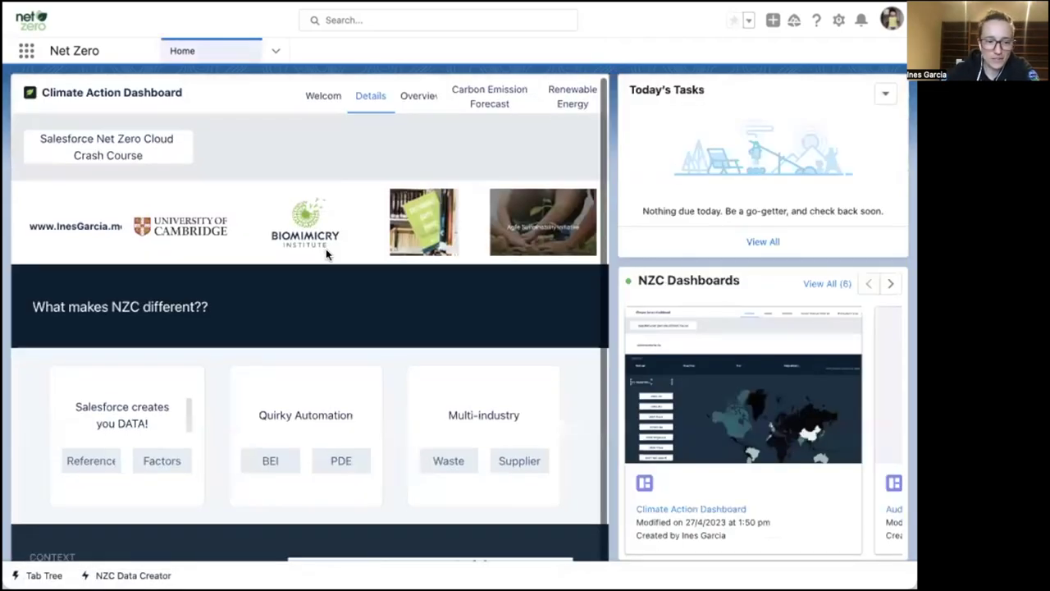
View the Net Zero Configurations through the dashboard's BEI link, and find and open the BEI Builder
{"action": "scroll", "coordinate": [326, 249], "scroll_direction": "down", "scroll_amount": 2}
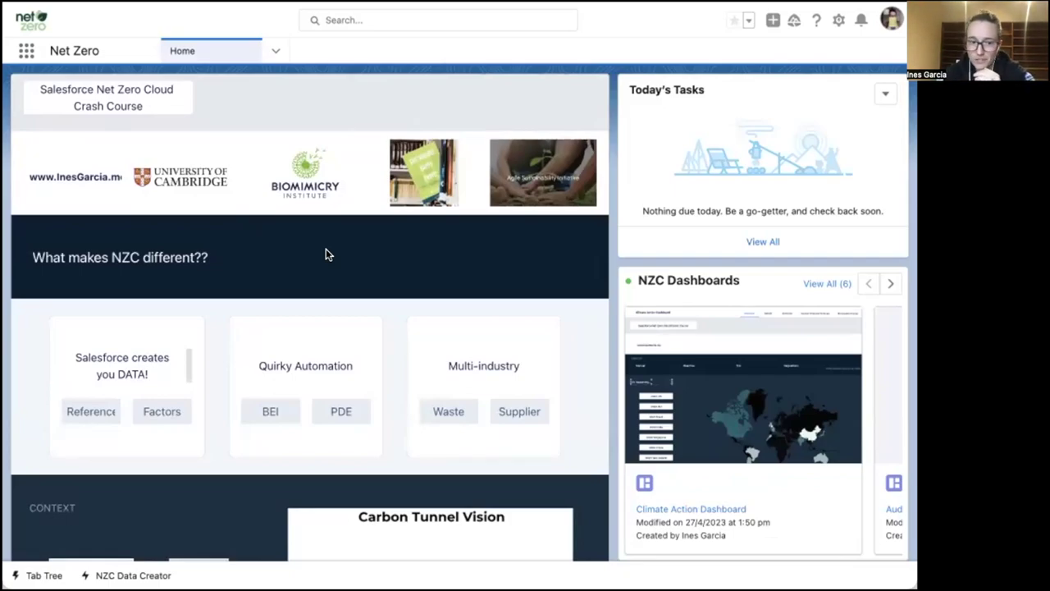
{"action": "left_click", "coordinate": [280, 407]}
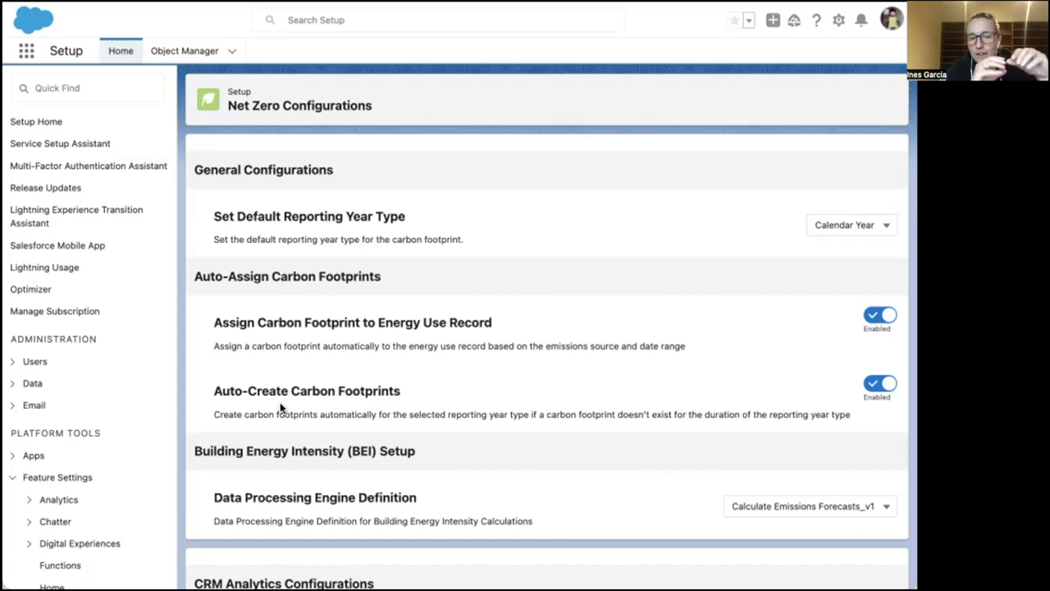
{"action": "left_click", "coordinate": [24, 52]}
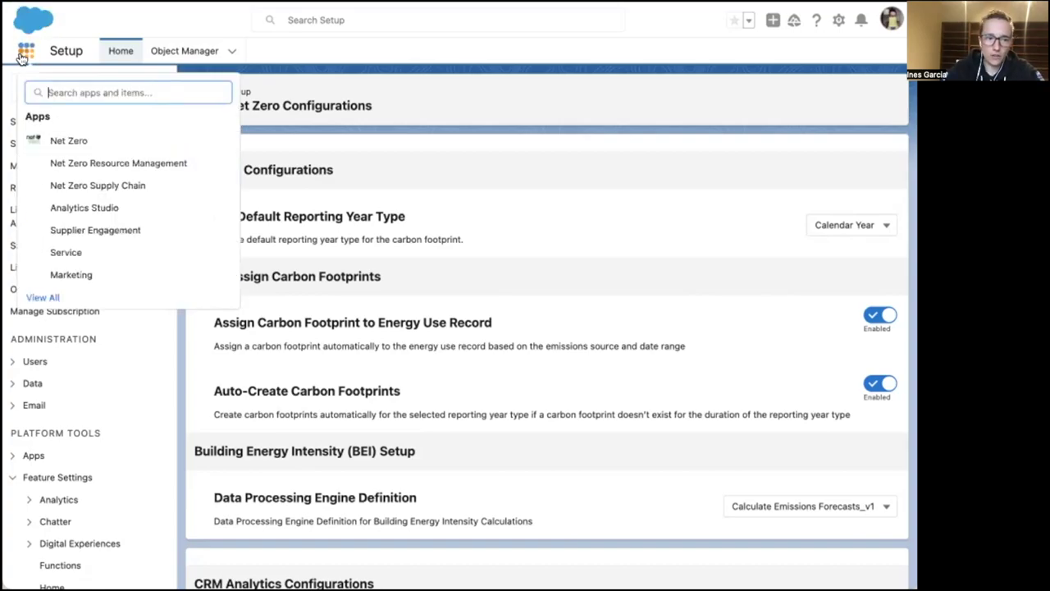
{"action": "type", "text": "bei"}
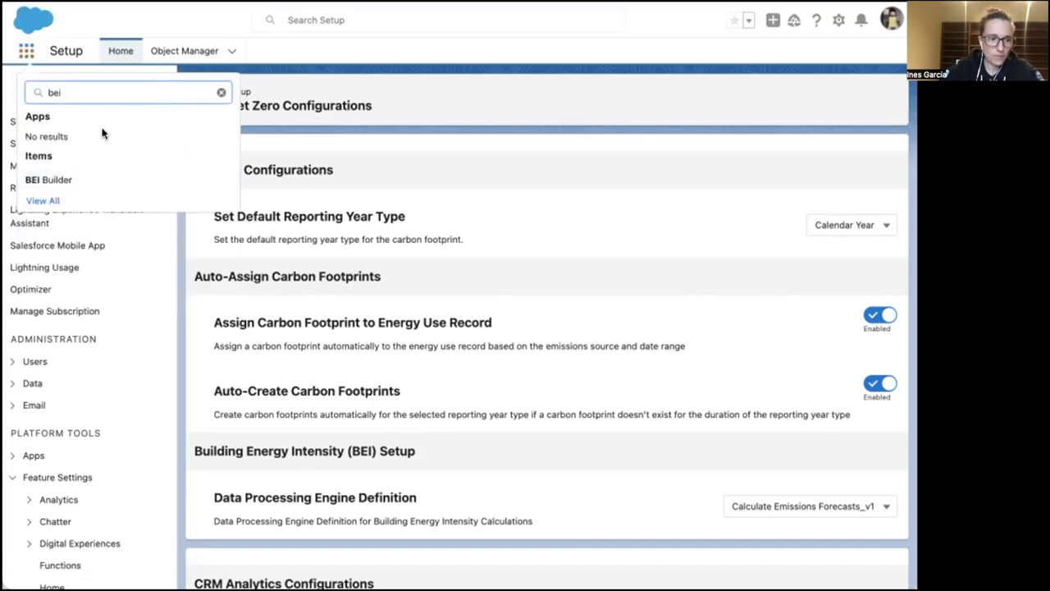
{"action": "left_click", "coordinate": [51, 179]}
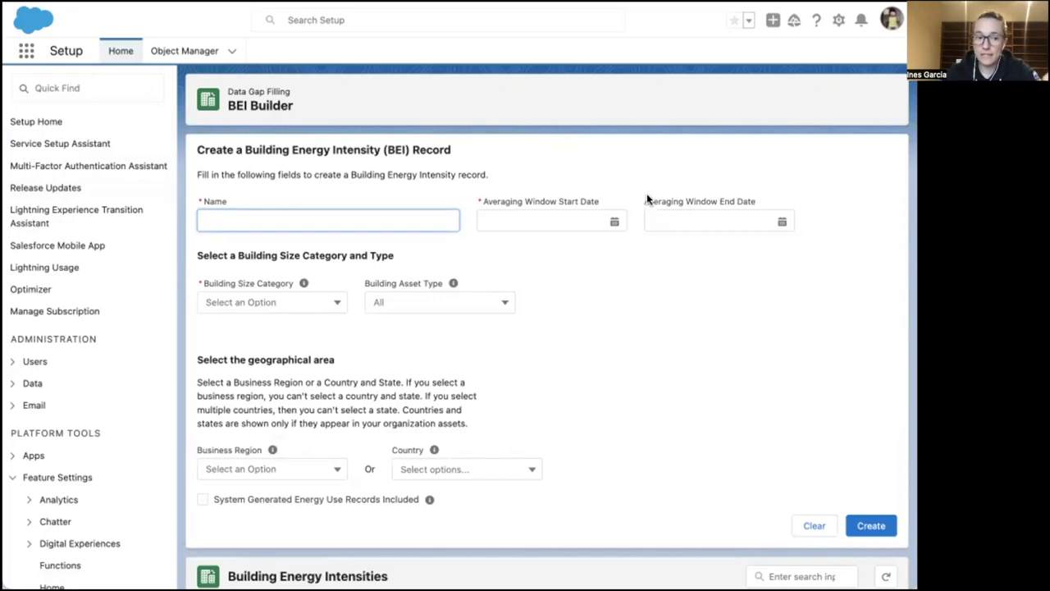
Examine the Building Size Category and Building Asset Type options in the Building Energy Intensity record form
{"action": "left_click", "coordinate": [333, 300]}
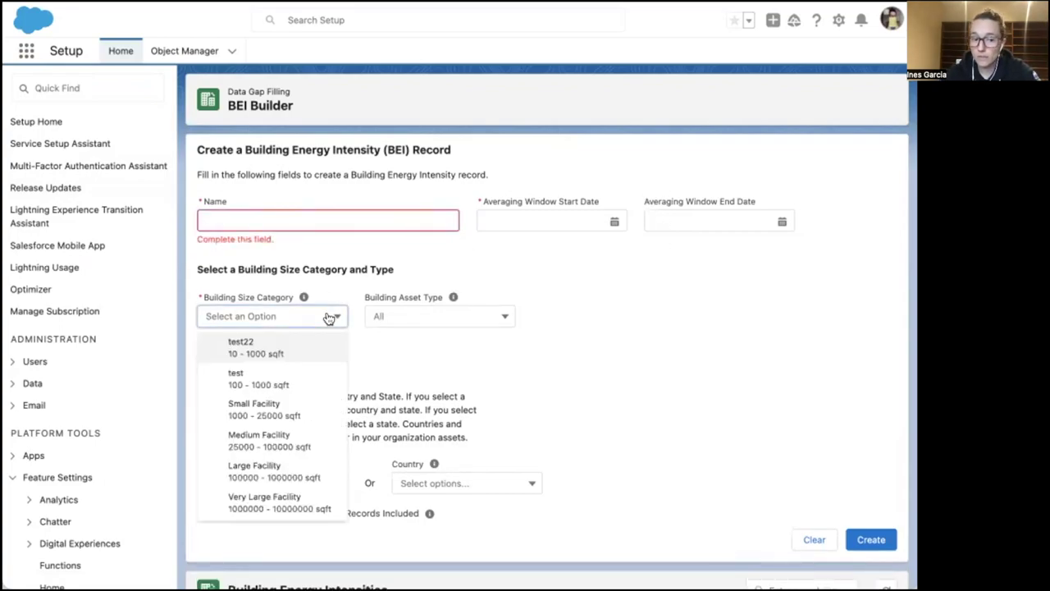
{"action": "left_click", "coordinate": [397, 319]}
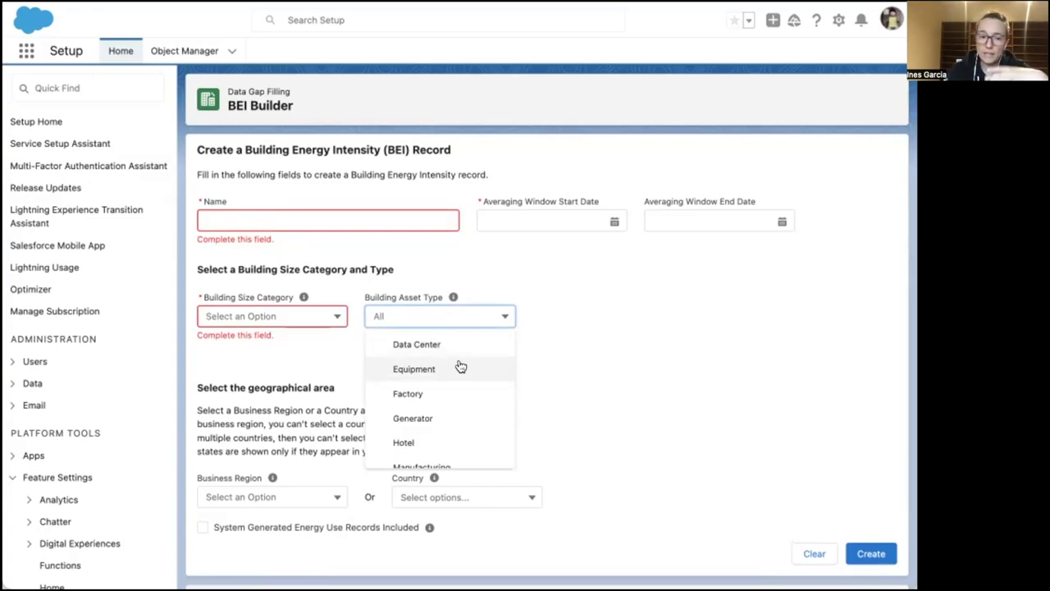
{"action": "scroll", "coordinate": [460, 365], "scroll_direction": "down", "scroll_amount": 5}
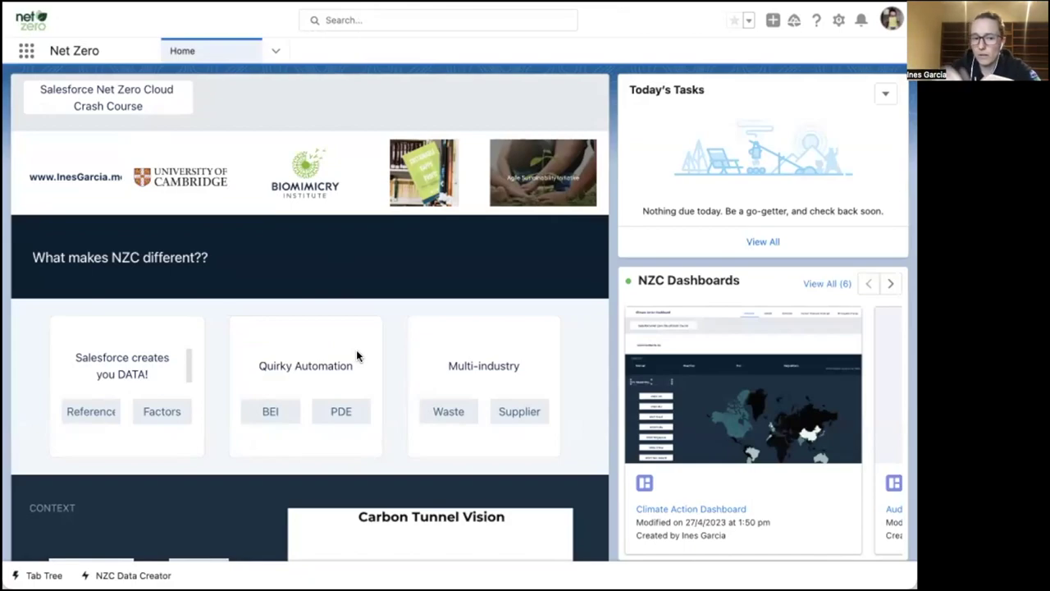
View the Data Processing Engine definitions from the PDE link and open EmissionForecast_2022-05-03 in Advanced Account Forecast Set Partners
{"action": "left_click", "coordinate": [350, 411]}
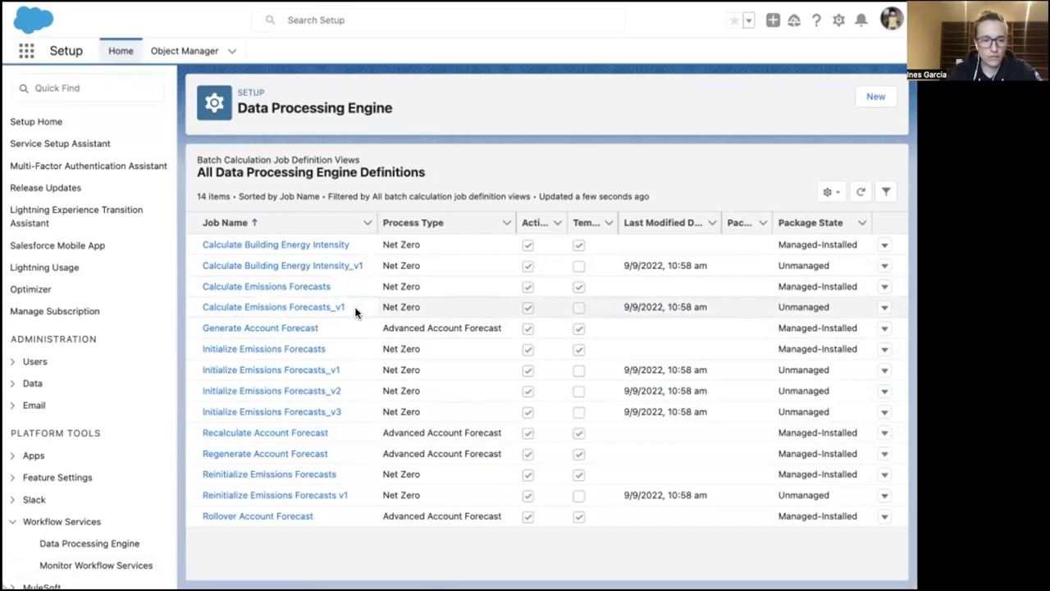
{"action": "left_click", "coordinate": [25, 53]}
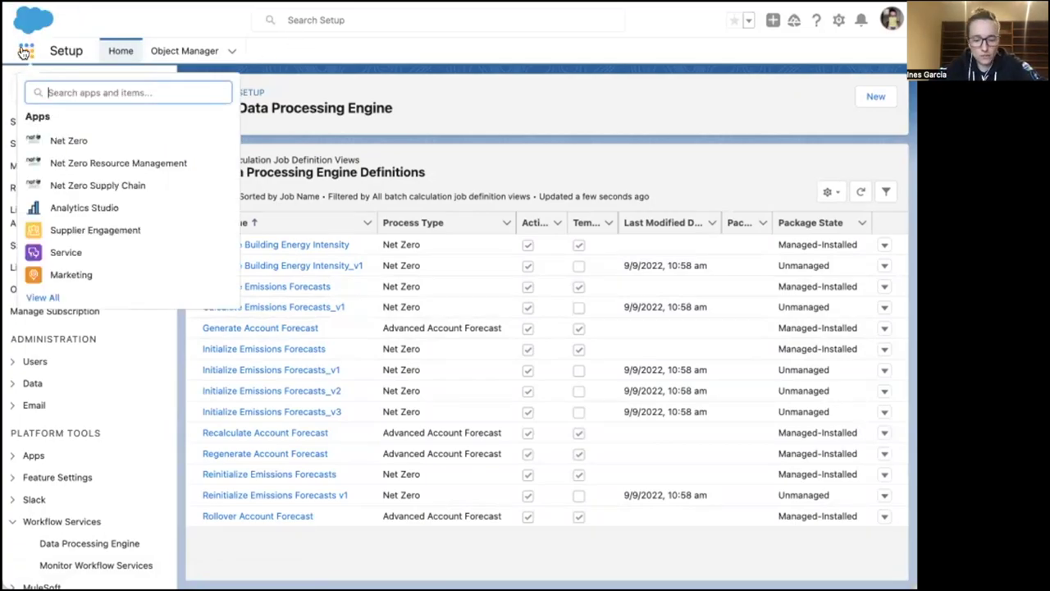
{"action": "type", "text": "advan"}
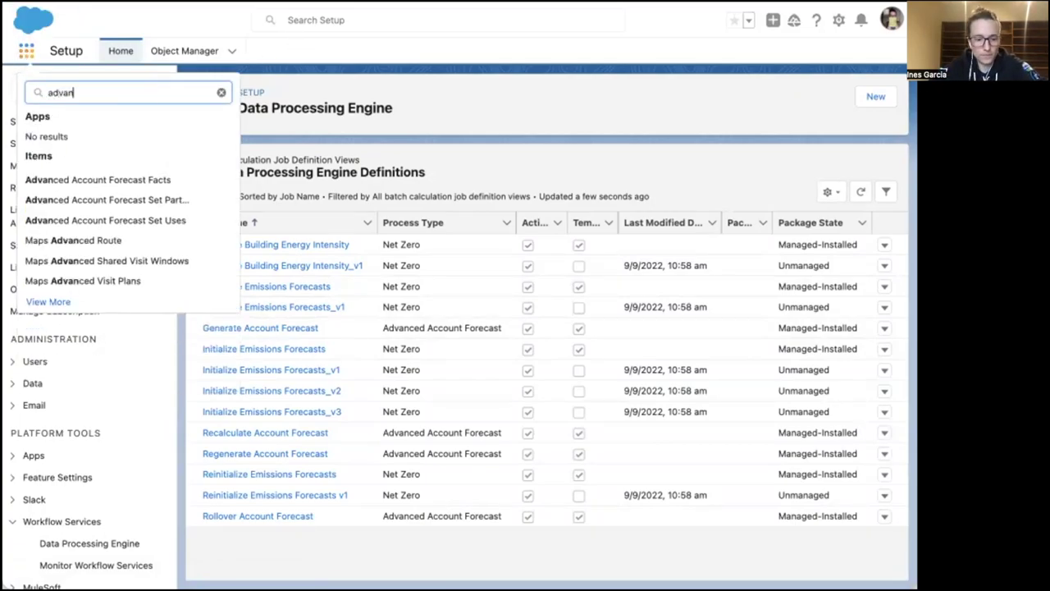
{"action": "left_click", "coordinate": [96, 199]}
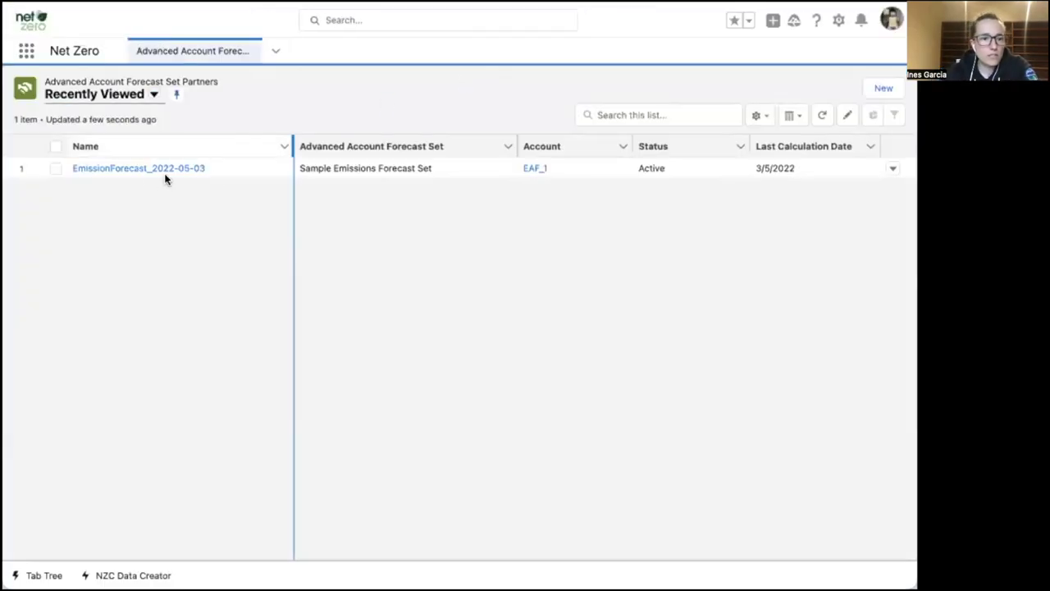
{"action": "left_click", "coordinate": [148, 168]}
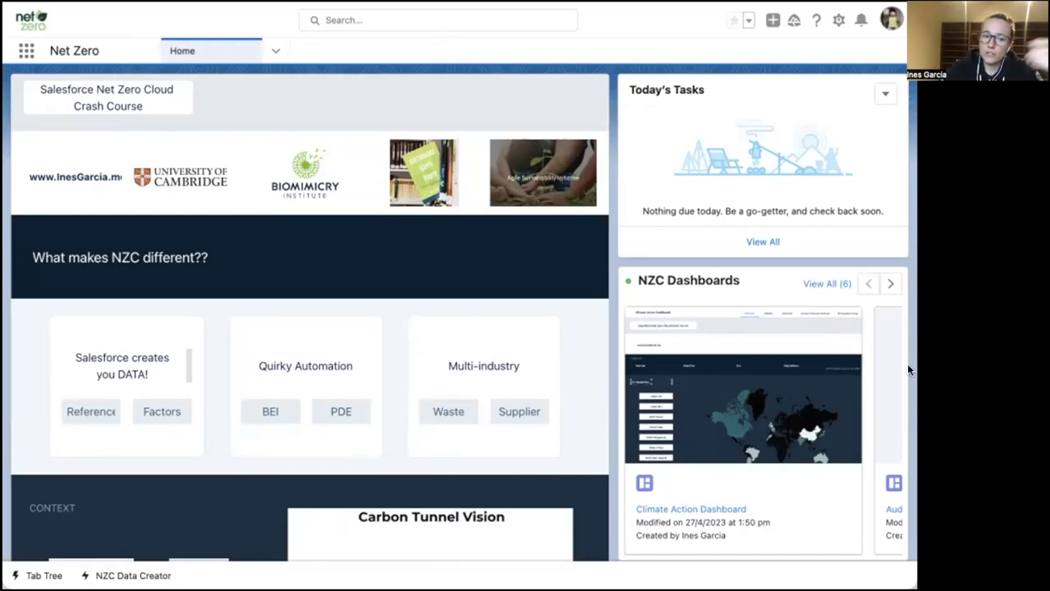
Open the Straight St Tower 4_CY2021 waste footprint from the dashboard's Waste link and examine its environmental source and name
{"action": "left_click", "coordinate": [455, 412]}
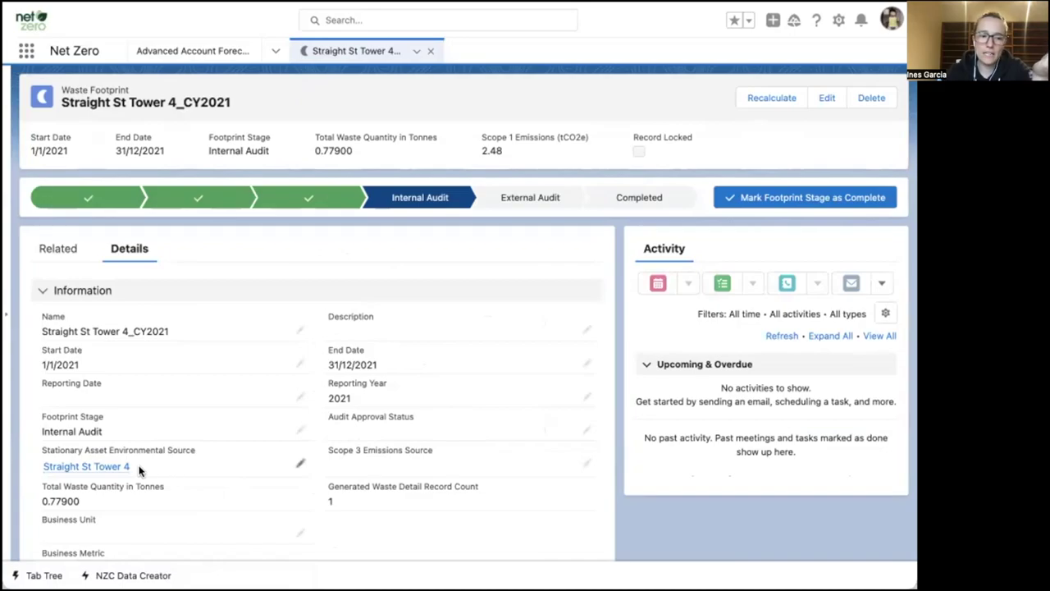
{"action": "left_click_drag", "start_coordinate": [139, 470], "coordinate": [35, 469]}
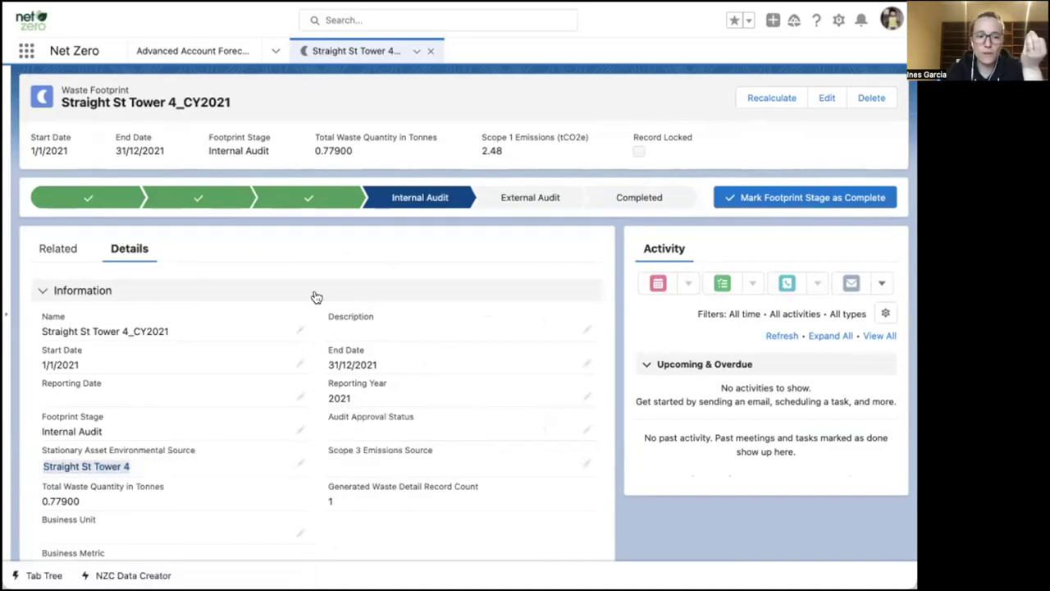
{"action": "left_click", "coordinate": [222, 100]}
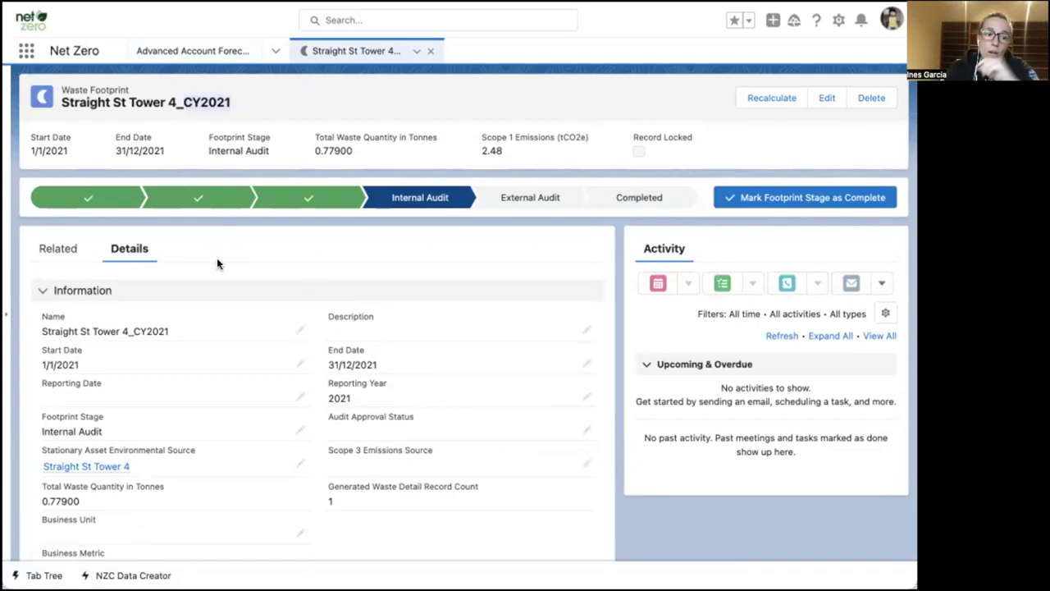
Open the 2017 Waste - Mixed Electronics record for editing from the footprint's related generated waste and view its Generated Waste section
{"action": "left_click", "coordinate": [82, 248]}
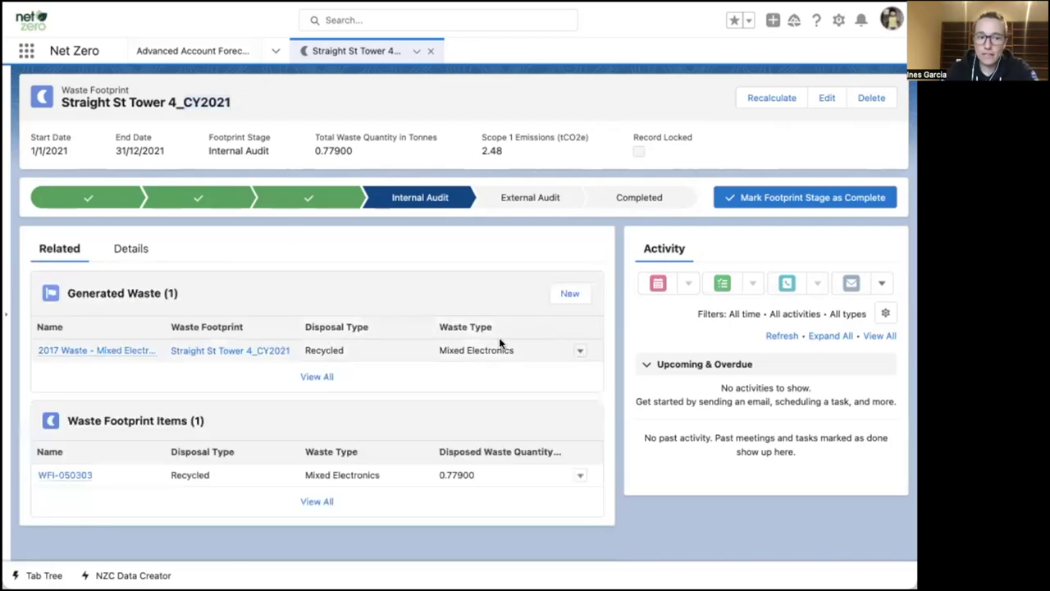
{"action": "left_click", "coordinate": [579, 353]}
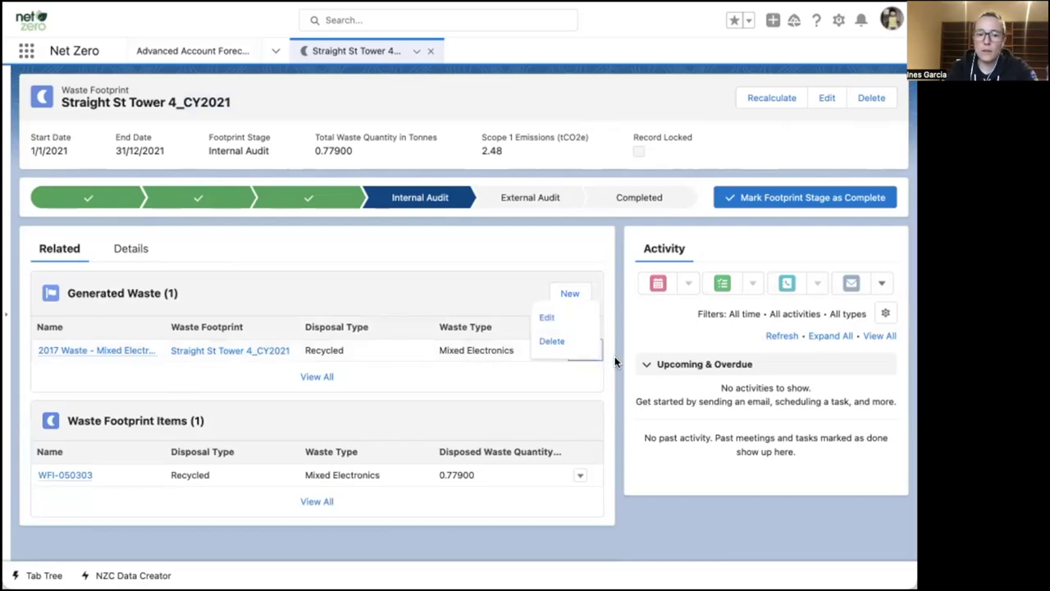
{"action": "left_click", "coordinate": [580, 316]}
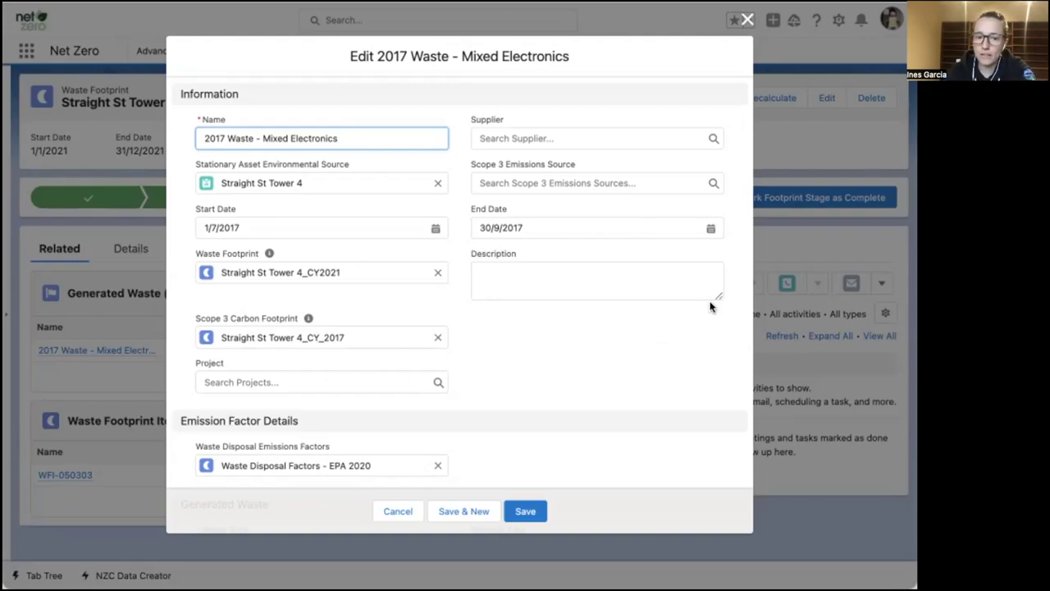
{"action": "scroll", "coordinate": [610, 322], "scroll_direction": "down", "scroll_amount": 5}
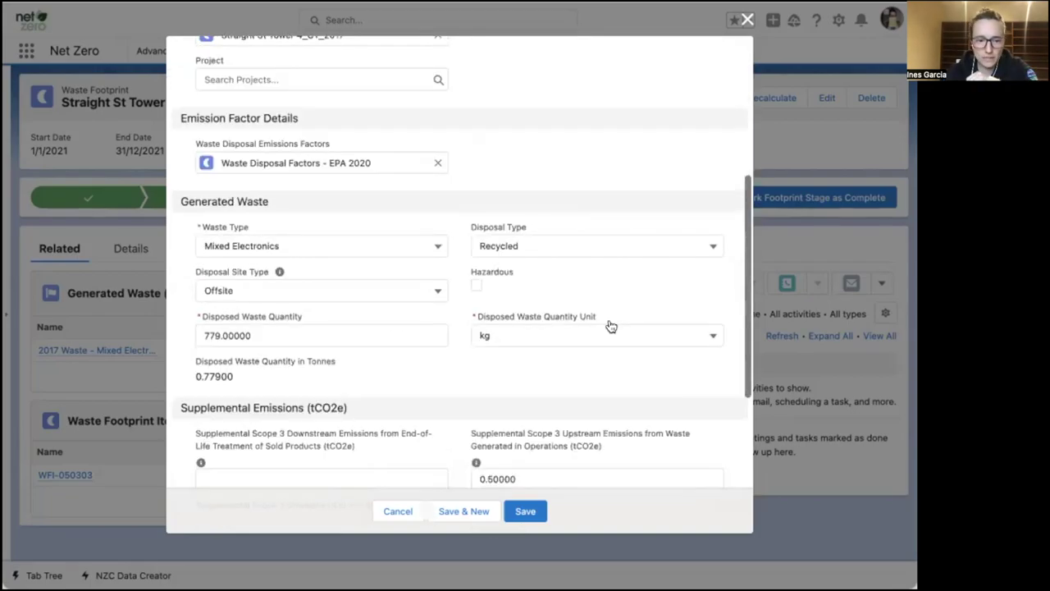
Examine the Disposal Type and Waste Type options, and close the generated waste form without saving
{"action": "left_click", "coordinate": [612, 247]}
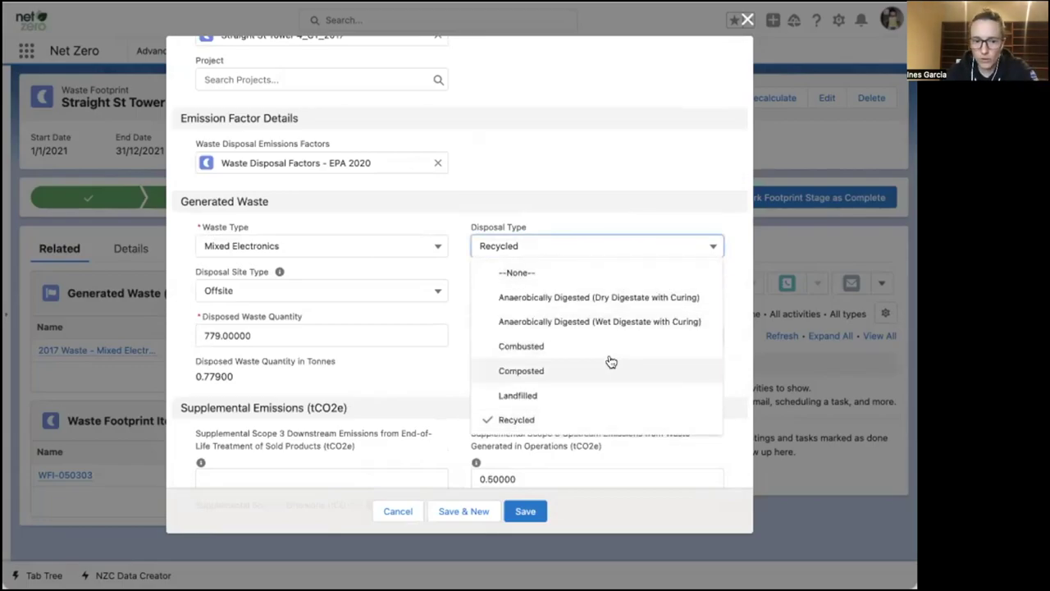
{"action": "left_click", "coordinate": [633, 160]}
{"action": "left_click", "coordinate": [389, 249]}
{"action": "scroll", "coordinate": [373, 393], "scroll_direction": "down", "scroll_amount": 2}
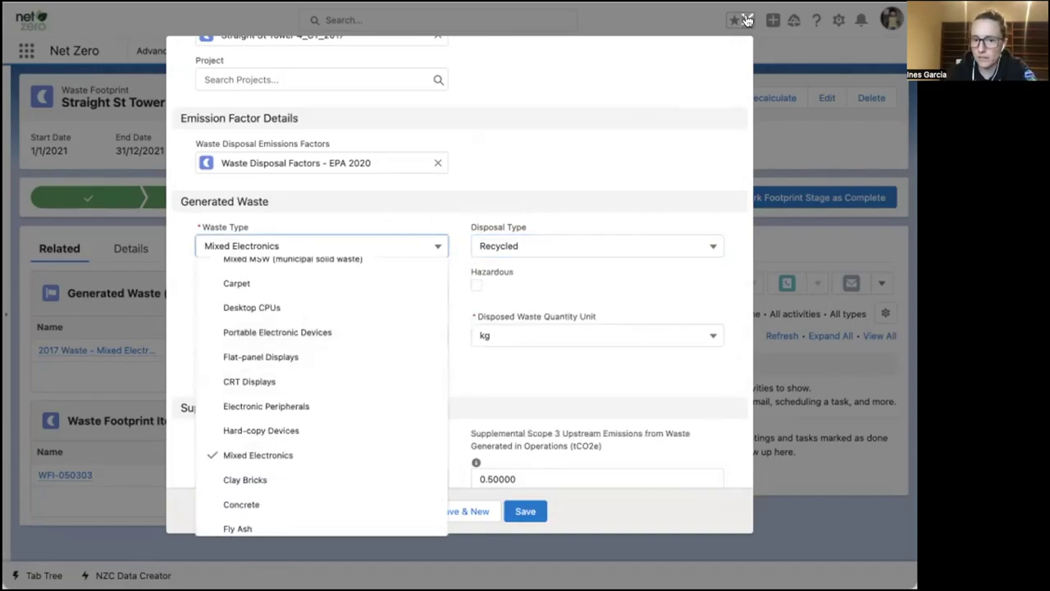
{"action": "left_click", "coordinate": [747, 20]}
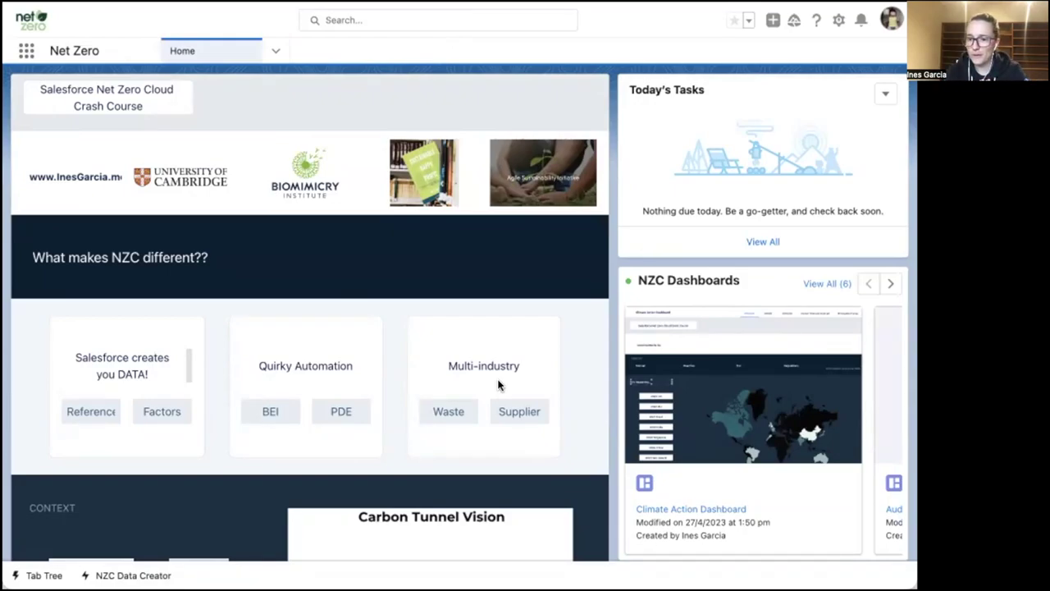
Open the Supplier Dashboard from the home page's Supplier link and examine the supplier ranking, filtering it to USA
{"action": "left_click", "coordinate": [522, 416]}
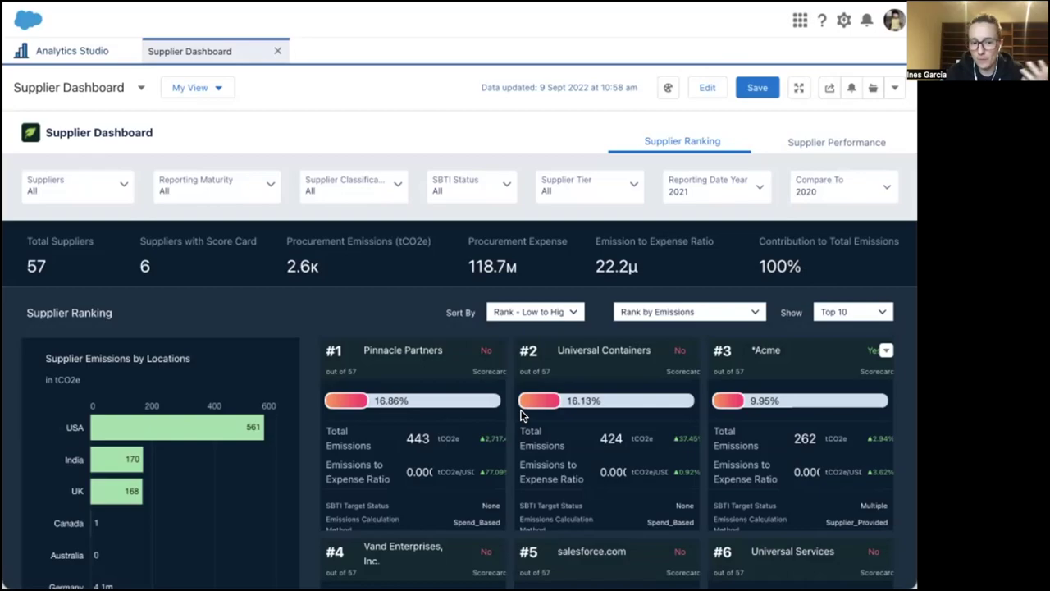
{"action": "scroll", "coordinate": [522, 416], "scroll_direction": "down", "scroll_amount": 3}
{"action": "scroll", "coordinate": [502, 392], "scroll_direction": "down", "scroll_amount": 2}
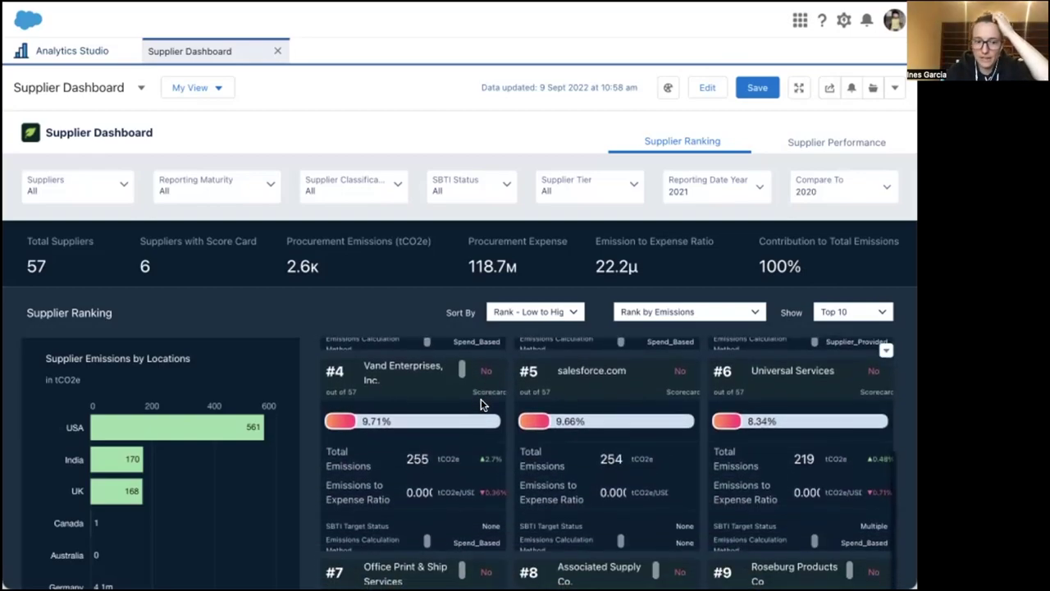
{"action": "scroll", "coordinate": [499, 207], "scroll_direction": "down", "scroll_amount": 2}
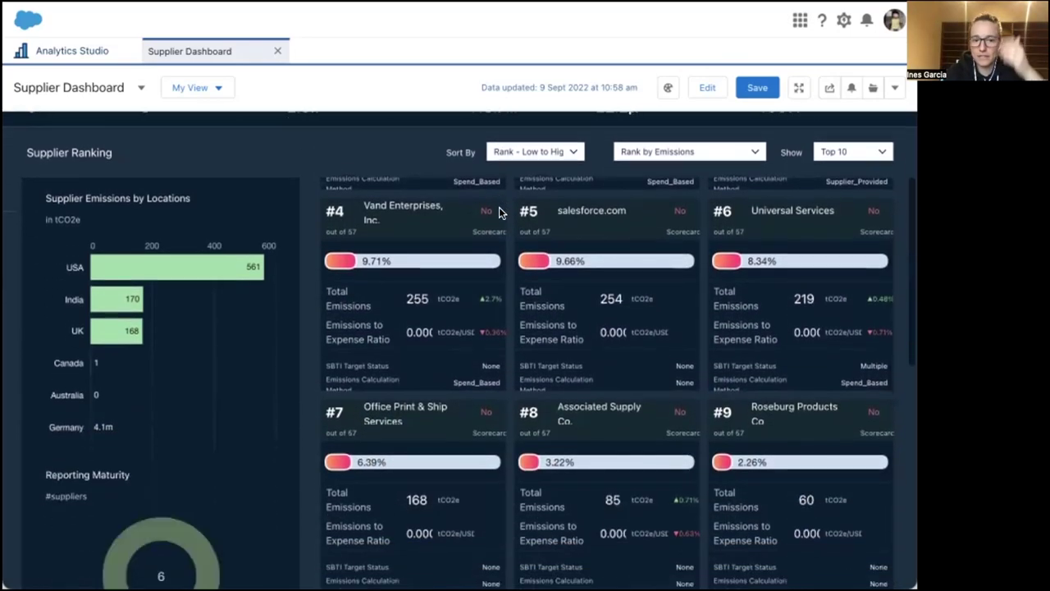
{"action": "scroll", "coordinate": [499, 207], "scroll_direction": "down", "scroll_amount": 1}
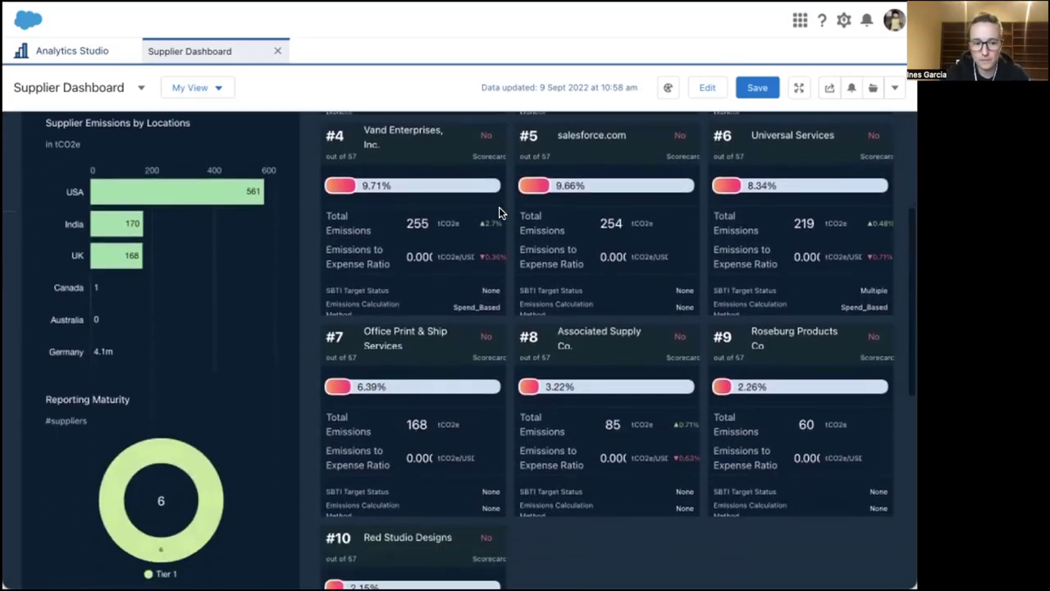
{"action": "left_click", "coordinate": [123, 187]}
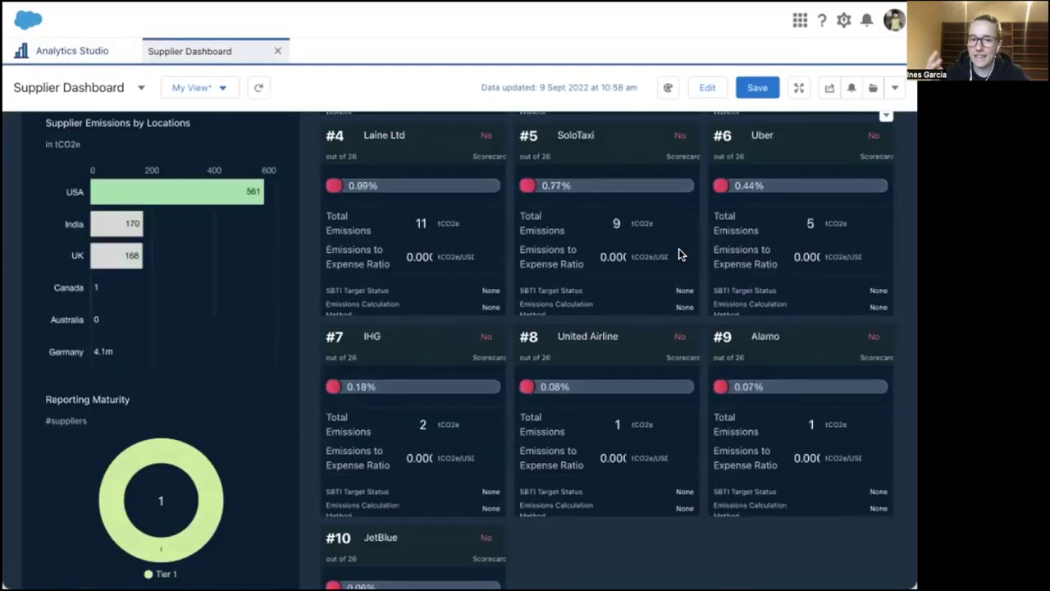
{"action": "scroll", "coordinate": [679, 255], "scroll_direction": "down", "scroll_amount": 2}
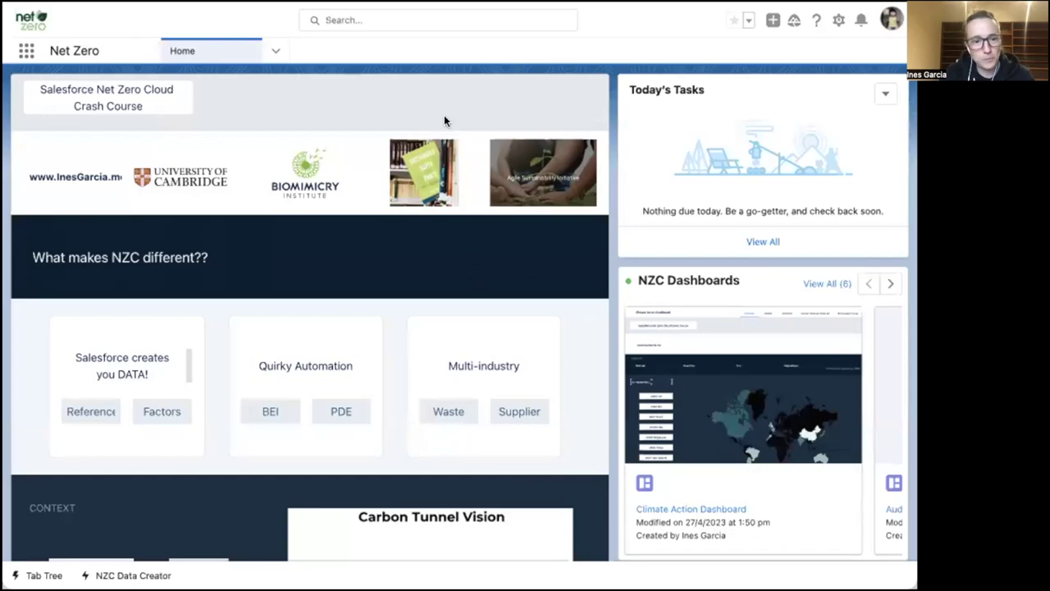
View the home page's Context section with the Greenhouse Gas Protocol scopes and the Carbon Tunnel Vision graphic
{"action": "scroll", "coordinate": [441, 129], "scroll_direction": "down", "scroll_amount": 3}
{"action": "scroll", "coordinate": [441, 129], "scroll_direction": "down", "scroll_amount": 3}
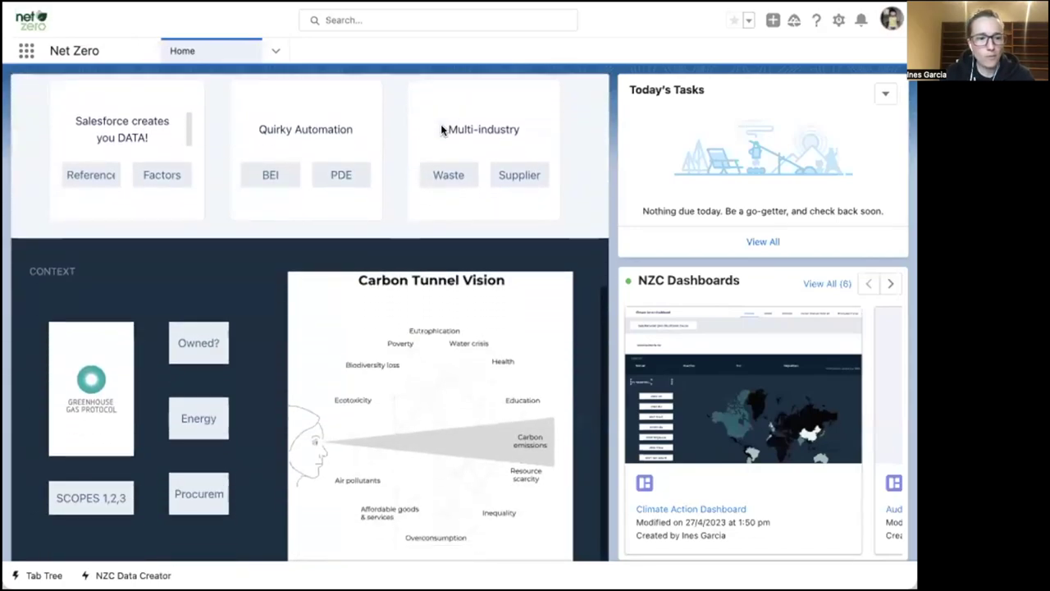
{"action": "scroll", "coordinate": [440, 129], "scroll_direction": "down", "scroll_amount": 1}
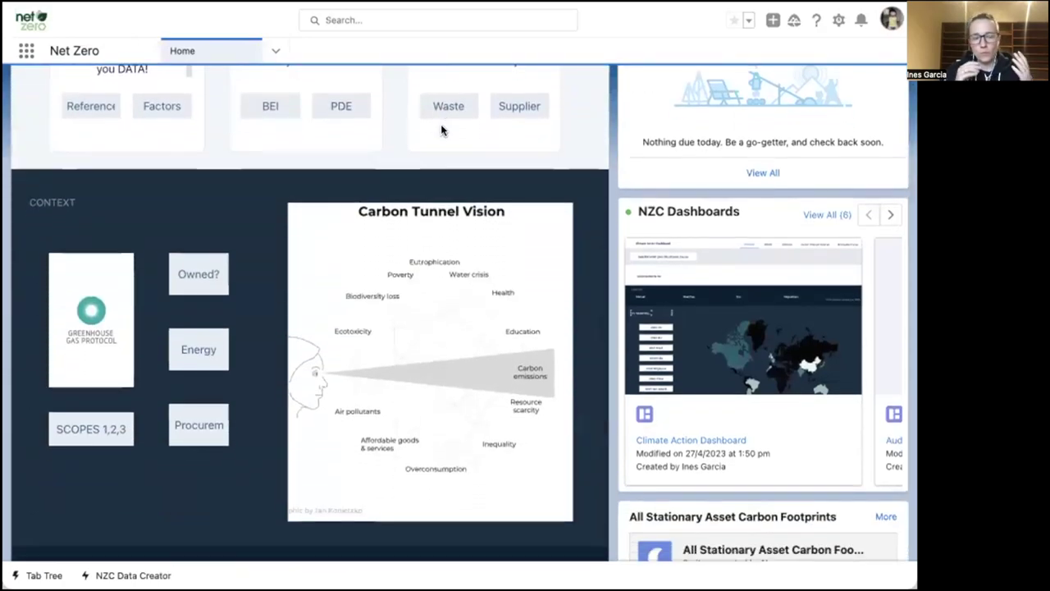
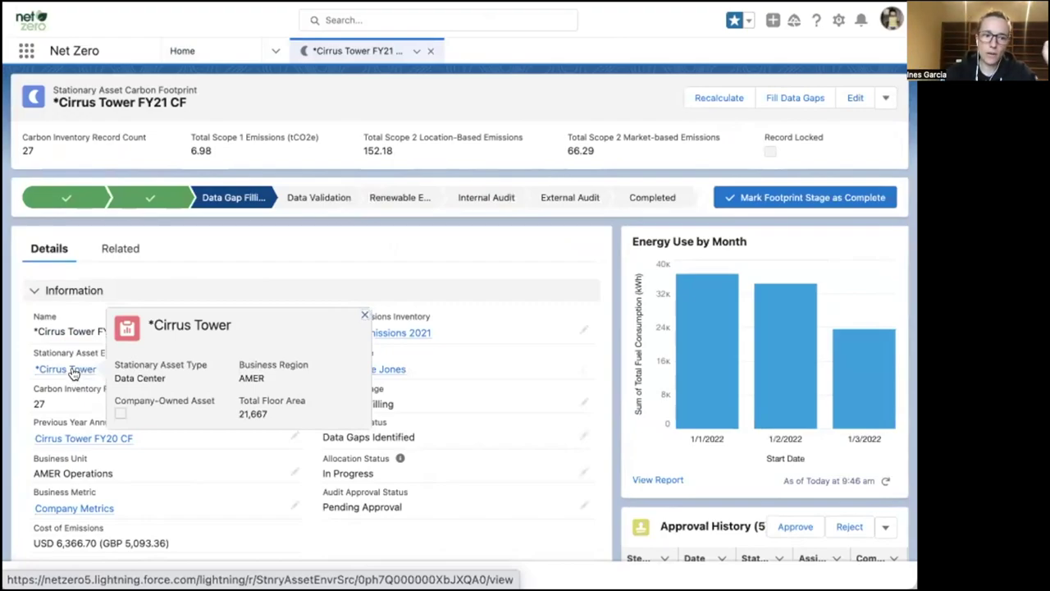
Open the *Cirrus Tower environmental source from its FY21 carbon footprint, read the Company-Owned Asset field's help, and close the record
{"action": "left_click", "coordinate": [71, 371]}
{"action": "scroll", "coordinate": [206, 358], "scroll_direction": "down", "scroll_amount": 4}
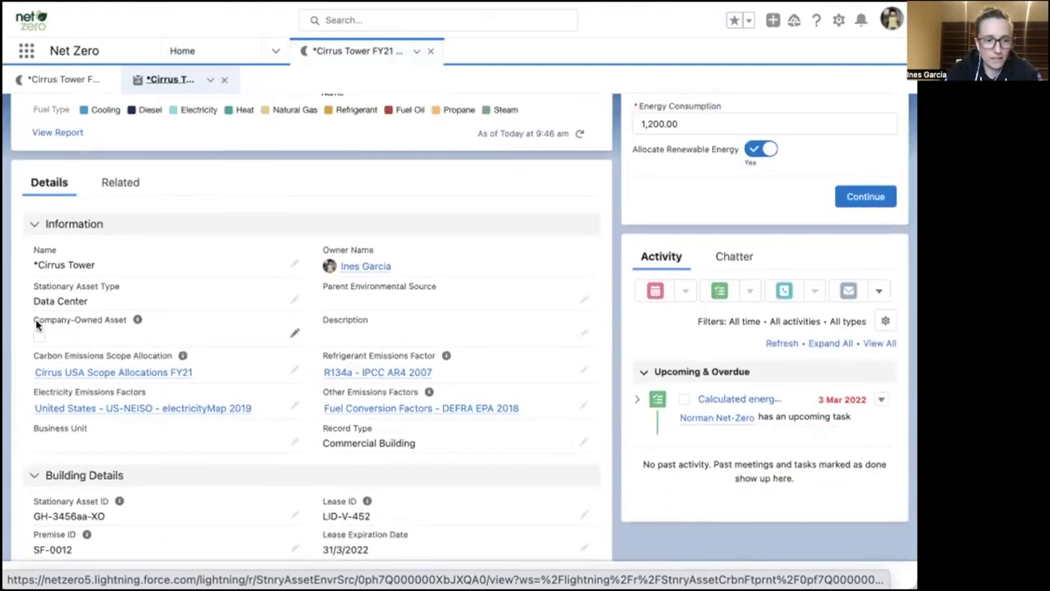
{"action": "left_click_drag", "start_coordinate": [34, 318], "coordinate": [136, 326]}
{"action": "mouse_move", "coordinate": [136, 321]}
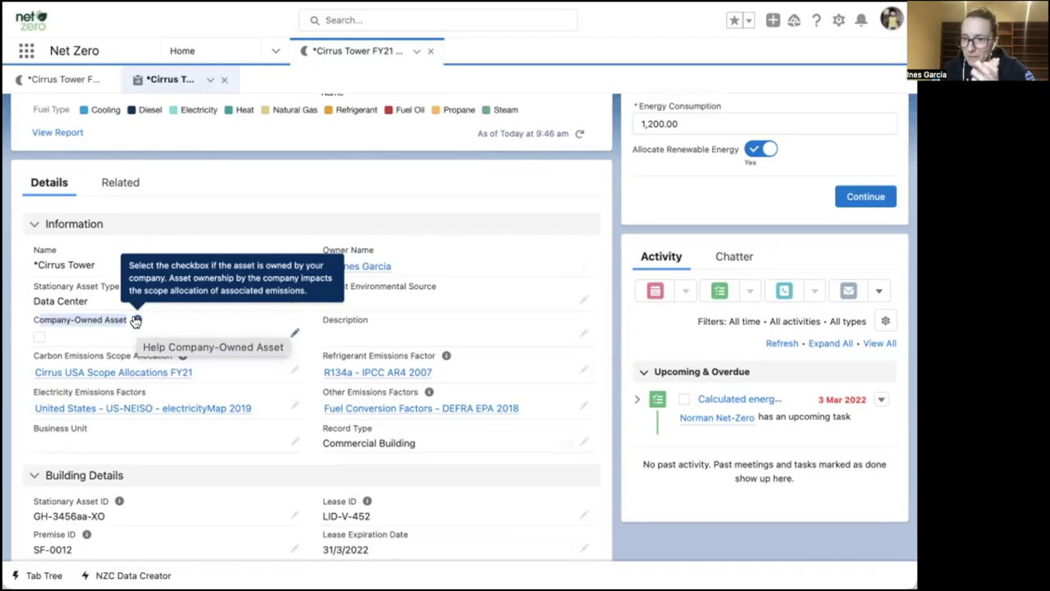
{"action": "left_click", "coordinate": [430, 51]}
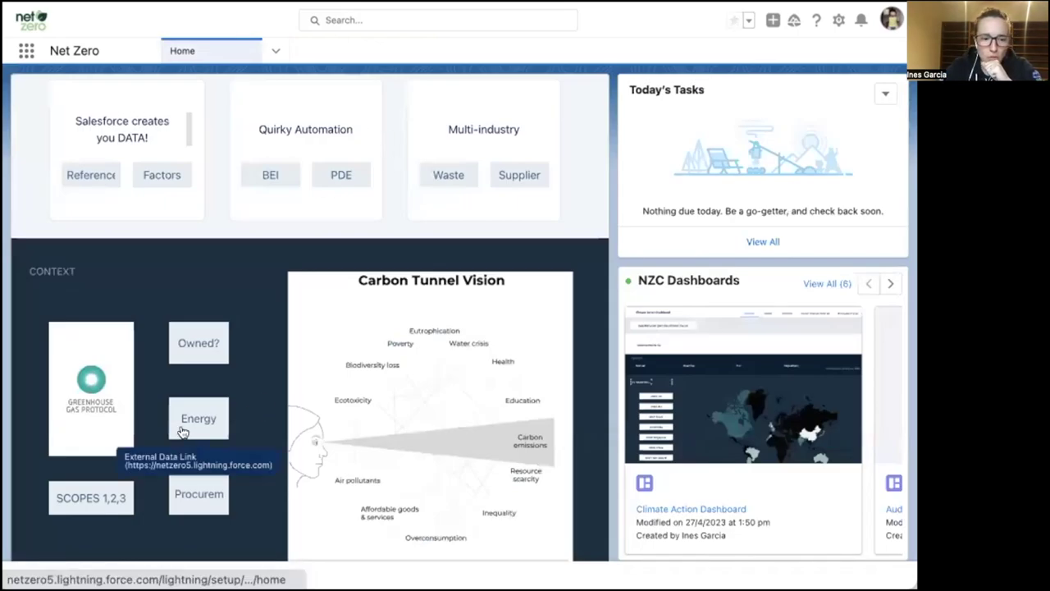
Search the available items for "energy" and for "scope", and open the Scope 3 Procurement Summaries list
{"action": "left_click", "coordinate": [26, 48]}
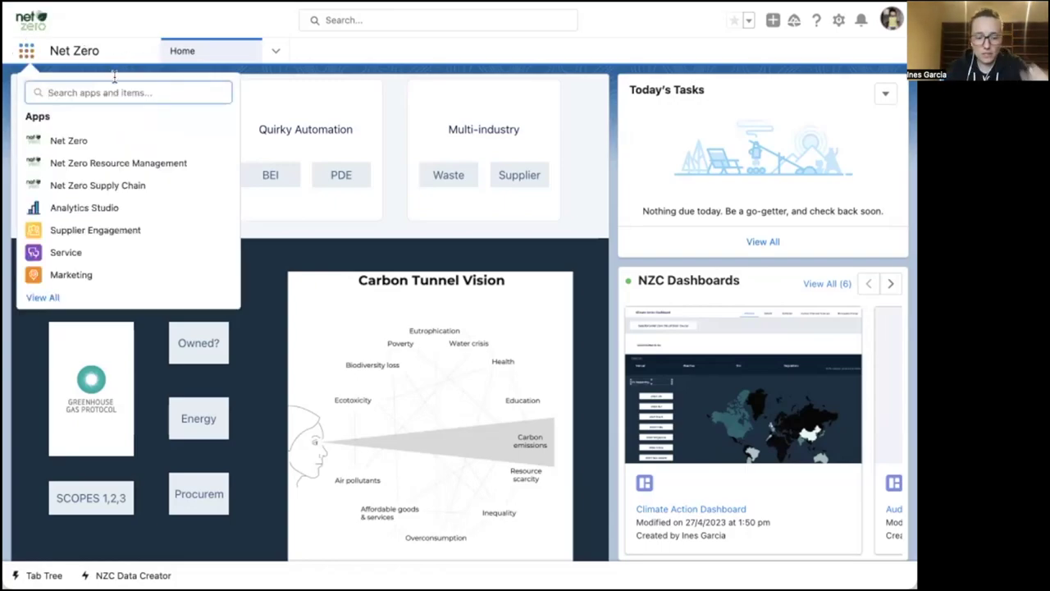
{"action": "type", "text": "energy"}
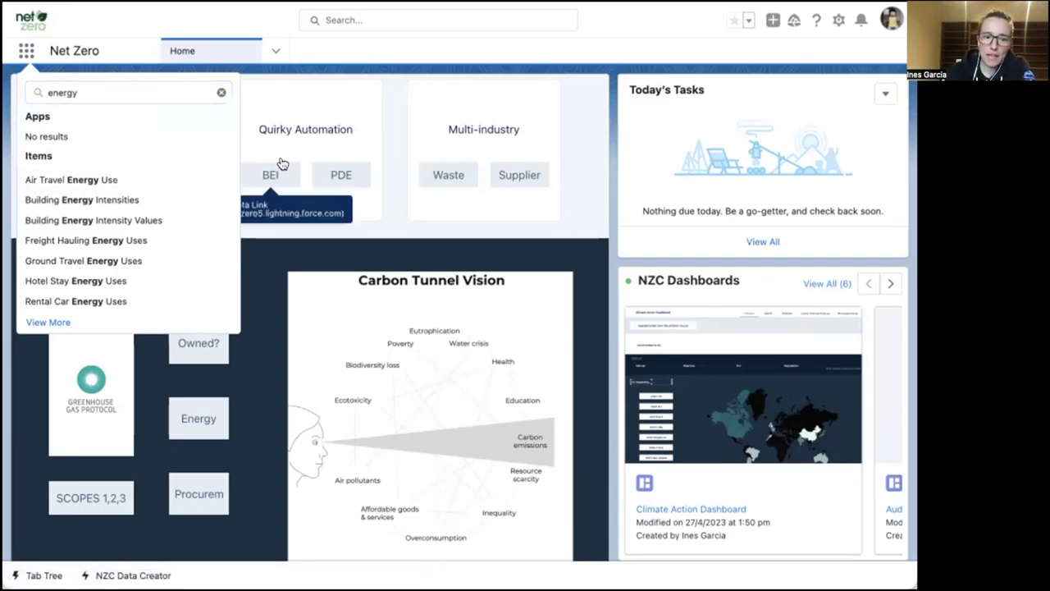
{"action": "left_click", "coordinate": [119, 88]}
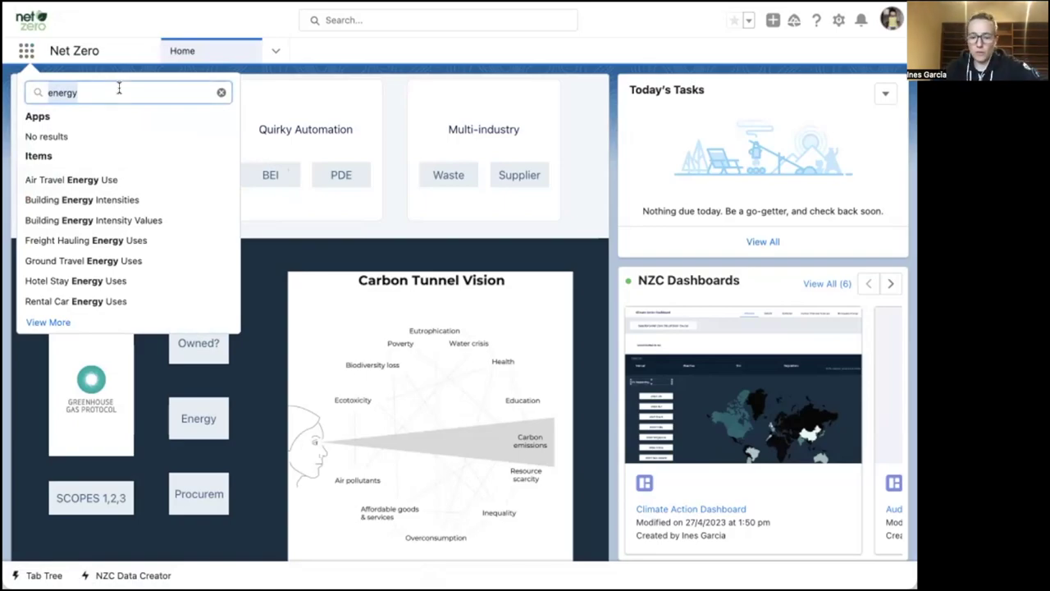
{"action": "type", "text": "scope"}
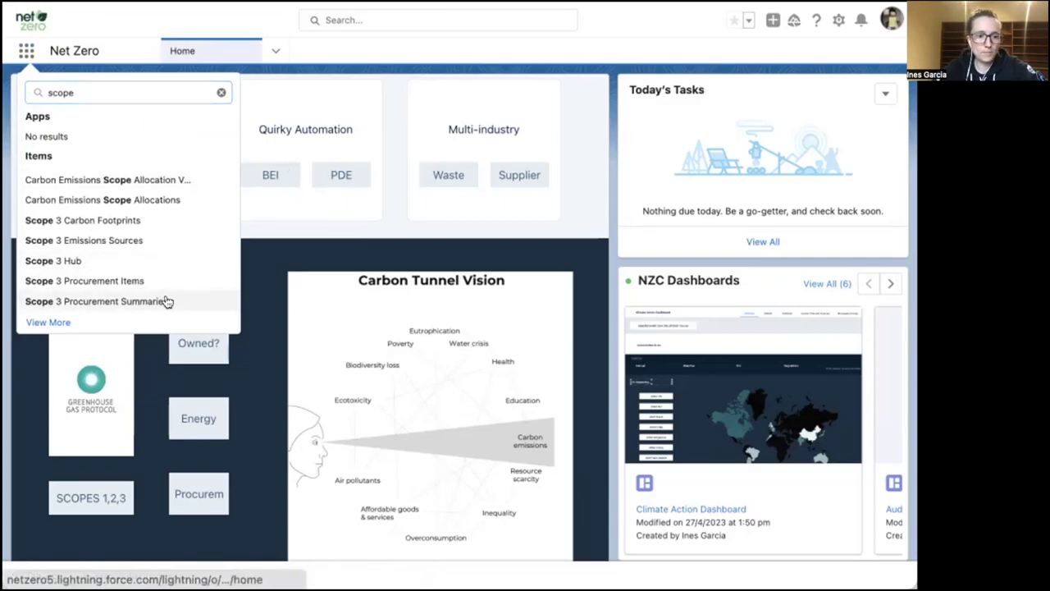
{"action": "left_click", "coordinate": [232, 301]}
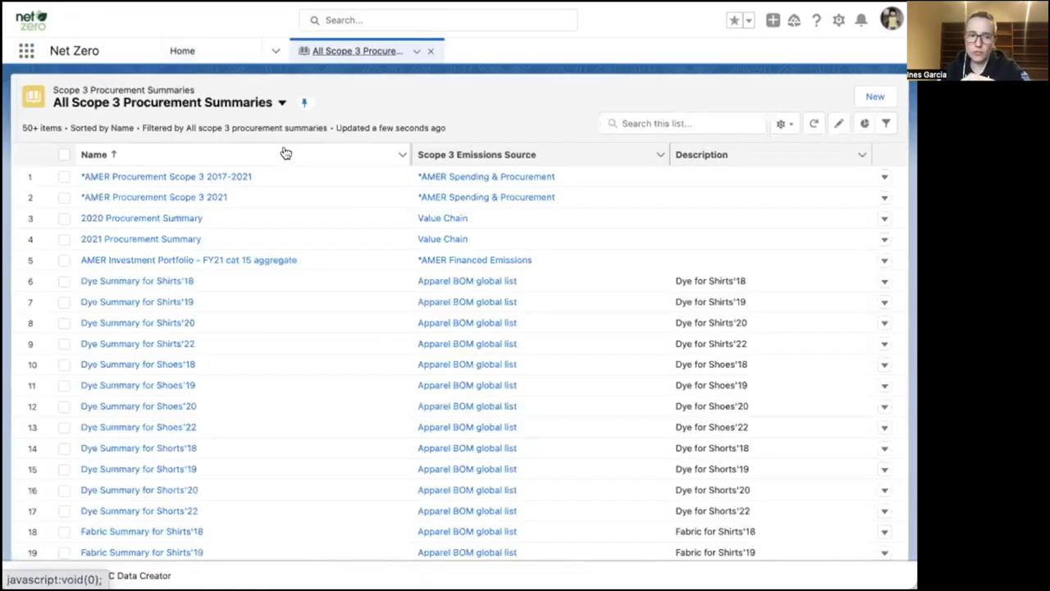
Open the 2020 Procurement Summary, examine its full list of related Scope 3 Procurement Items, and close the procurement records
{"action": "left_click", "coordinate": [169, 218]}
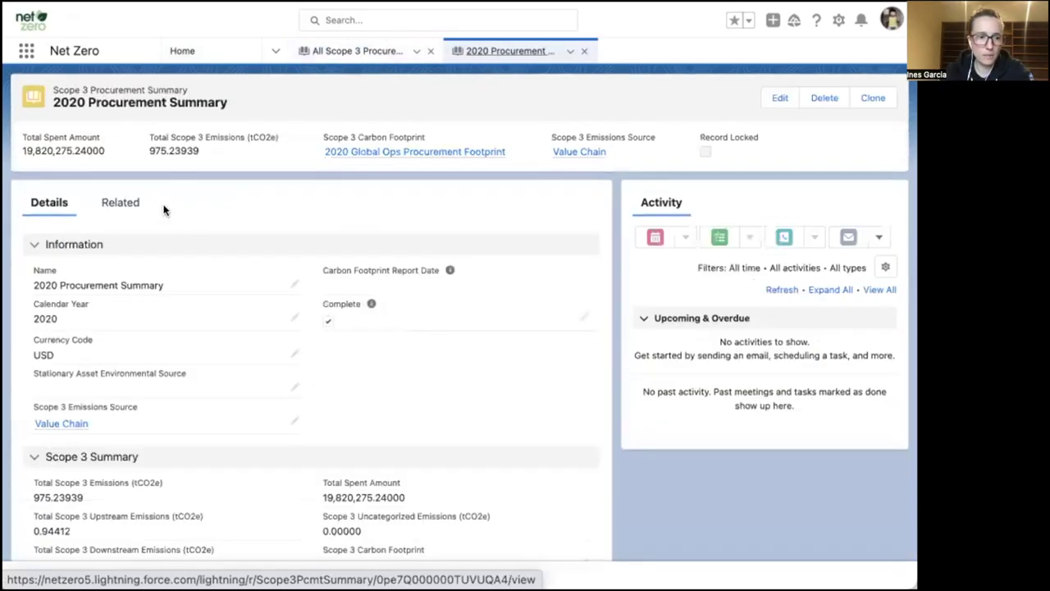
{"action": "left_click", "coordinate": [121, 204]}
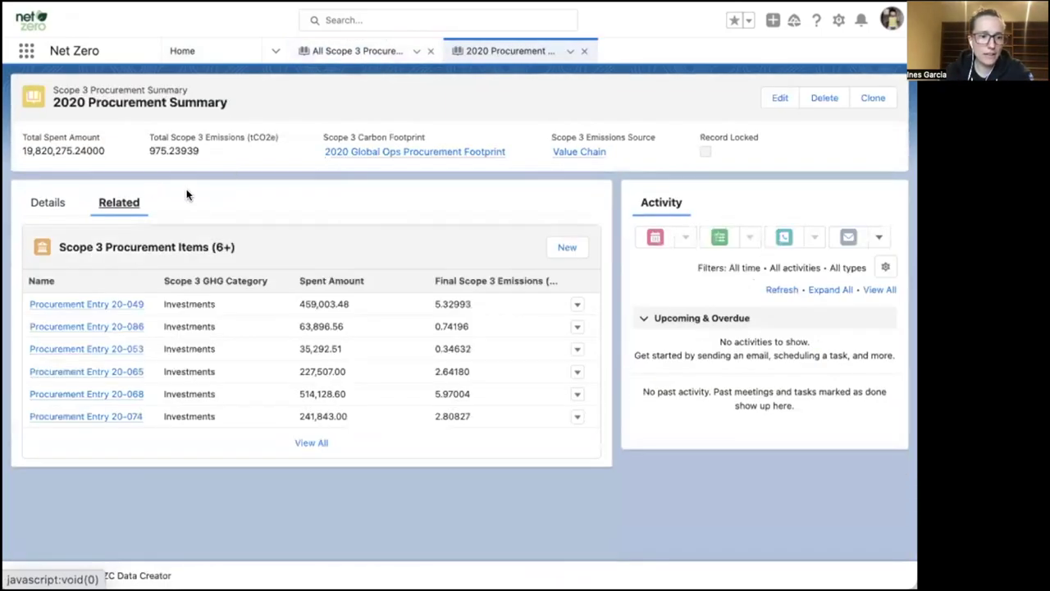
{"action": "left_click", "coordinate": [311, 441]}
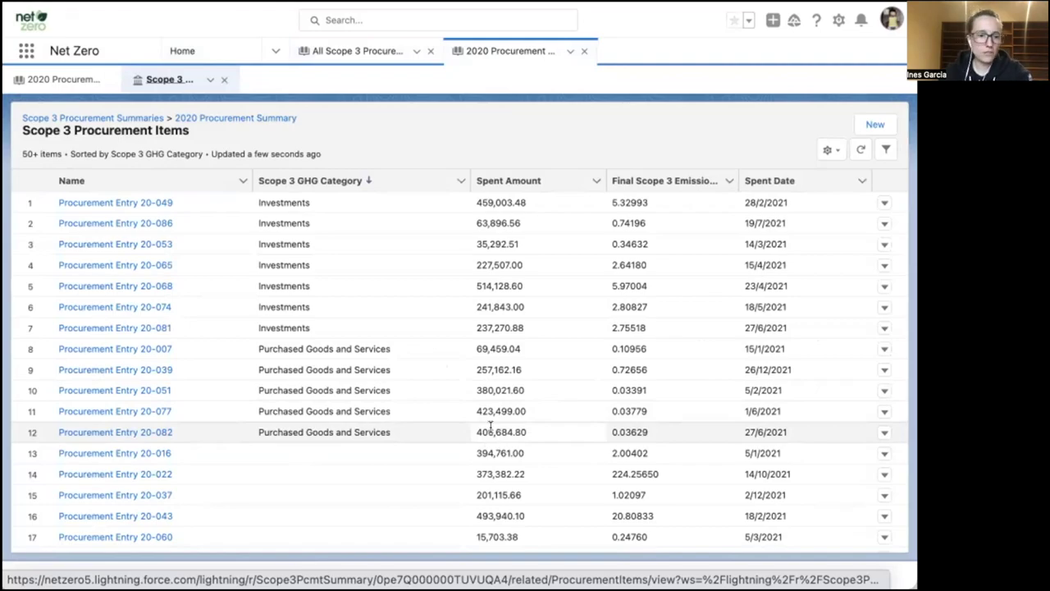
{"action": "scroll", "coordinate": [490, 425], "scroll_direction": "down", "scroll_amount": 10}
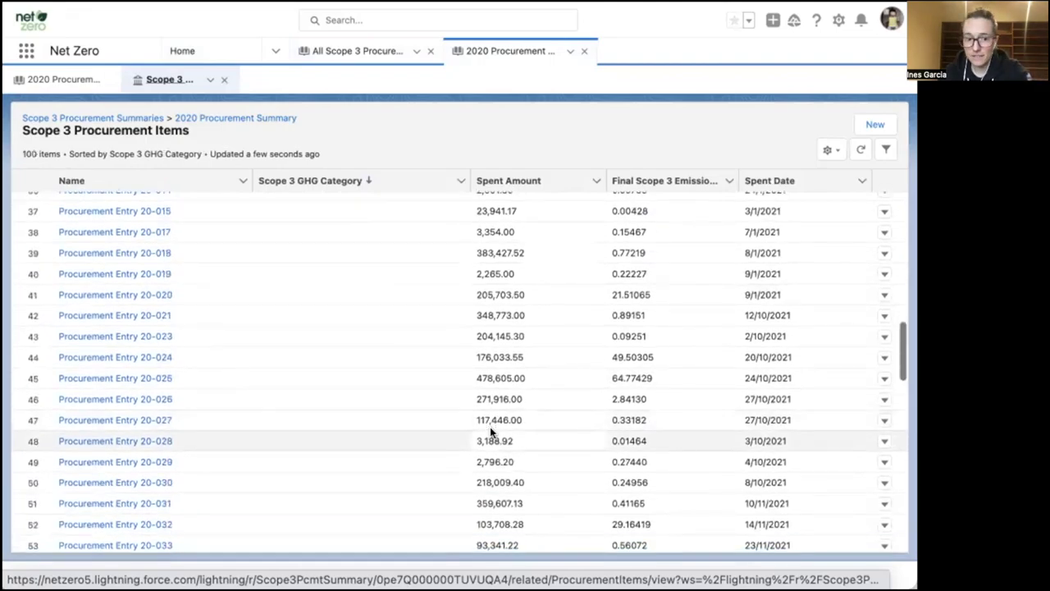
{"action": "scroll", "coordinate": [490, 427], "scroll_direction": "down", "scroll_amount": 9}
{"action": "scroll", "coordinate": [490, 426], "scroll_direction": "down", "scroll_amount": 1}
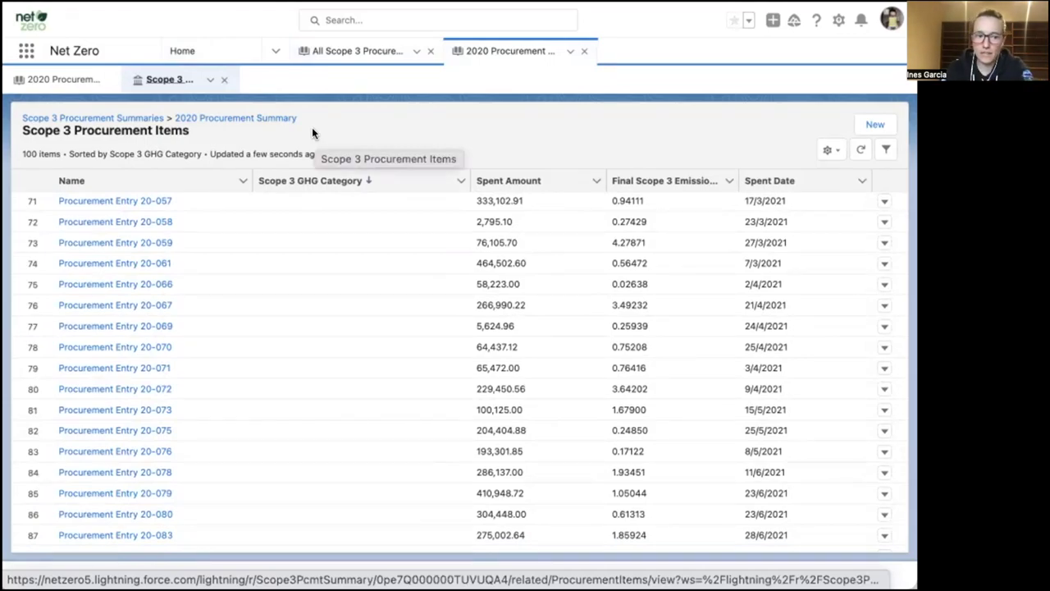
{"action": "left_click", "coordinate": [224, 80]}
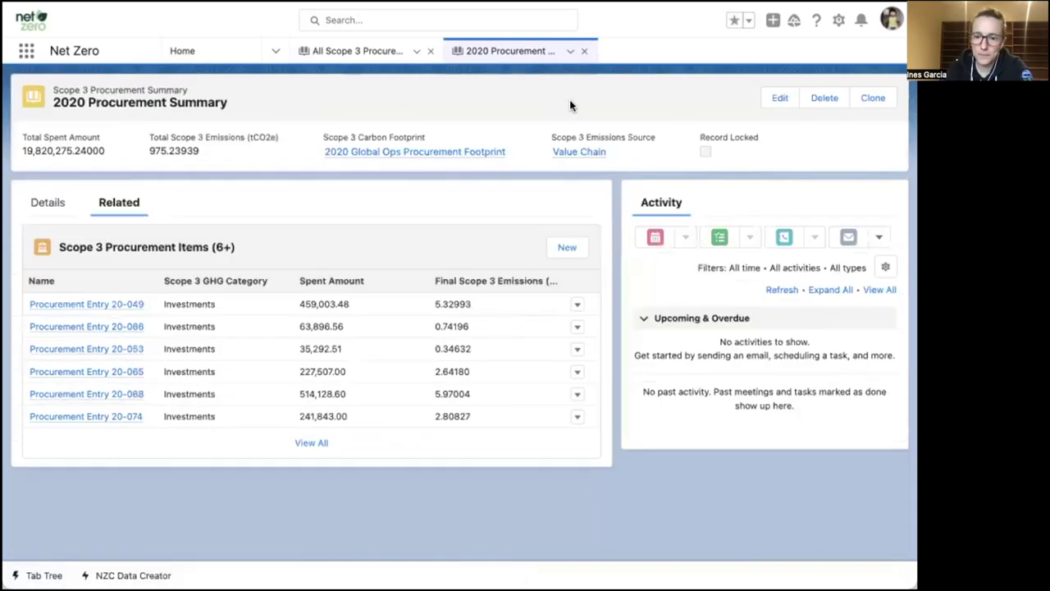
{"action": "left_click", "coordinate": [581, 49]}
{"action": "left_click", "coordinate": [430, 50]}
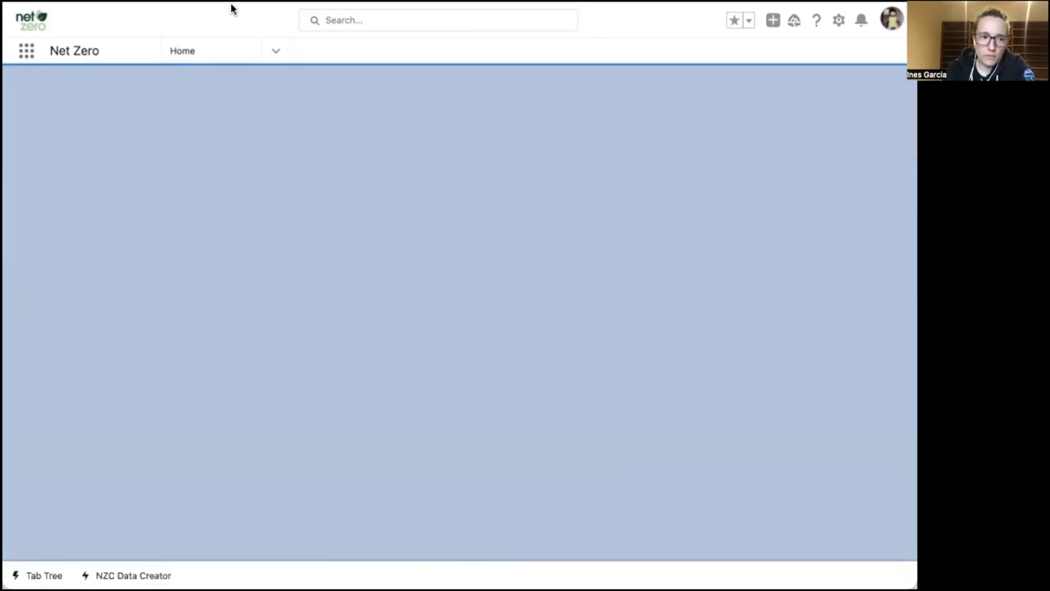
View the home page's simplified architecture section with Emission Sources, Energy Uses and Emission Factors
{"action": "scroll", "coordinate": [540, 380], "scroll_direction": "down", "scroll_amount": 2}
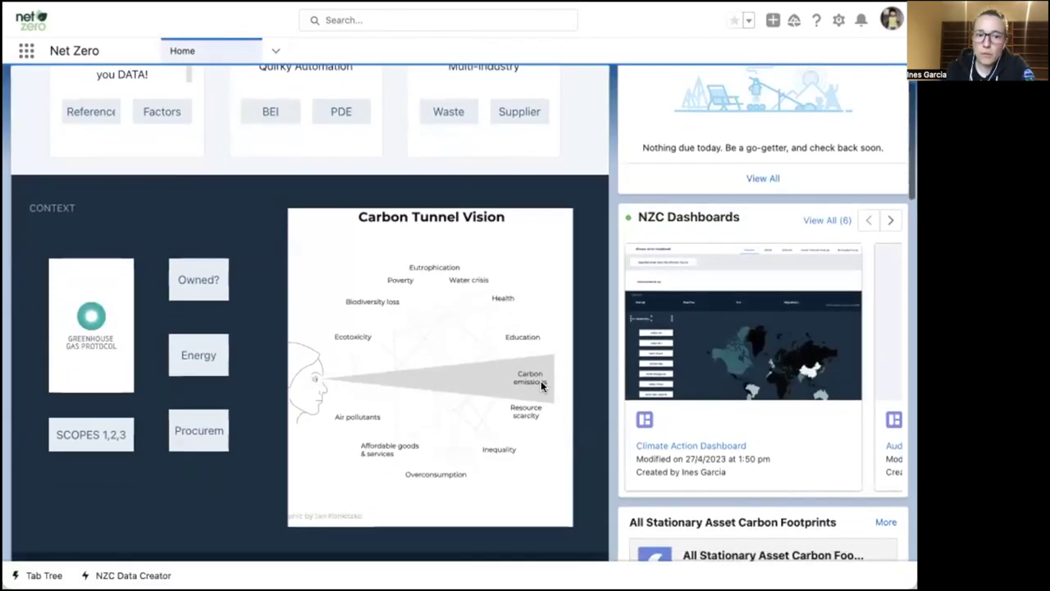
{"action": "scroll", "coordinate": [540, 381], "scroll_direction": "down", "scroll_amount": 1}
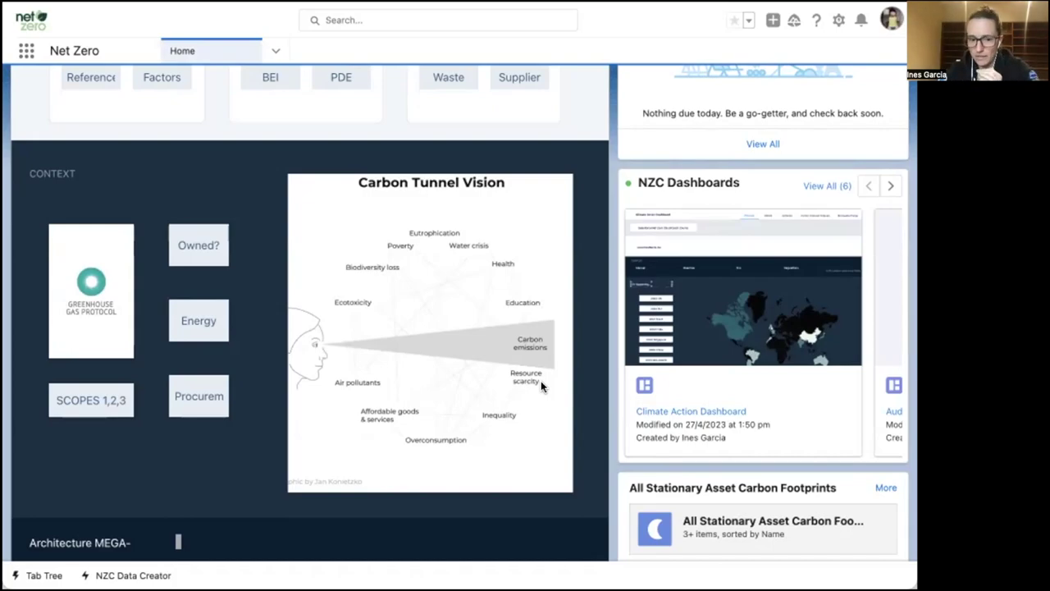
{"action": "scroll", "coordinate": [540, 381], "scroll_direction": "down", "scroll_amount": 5}
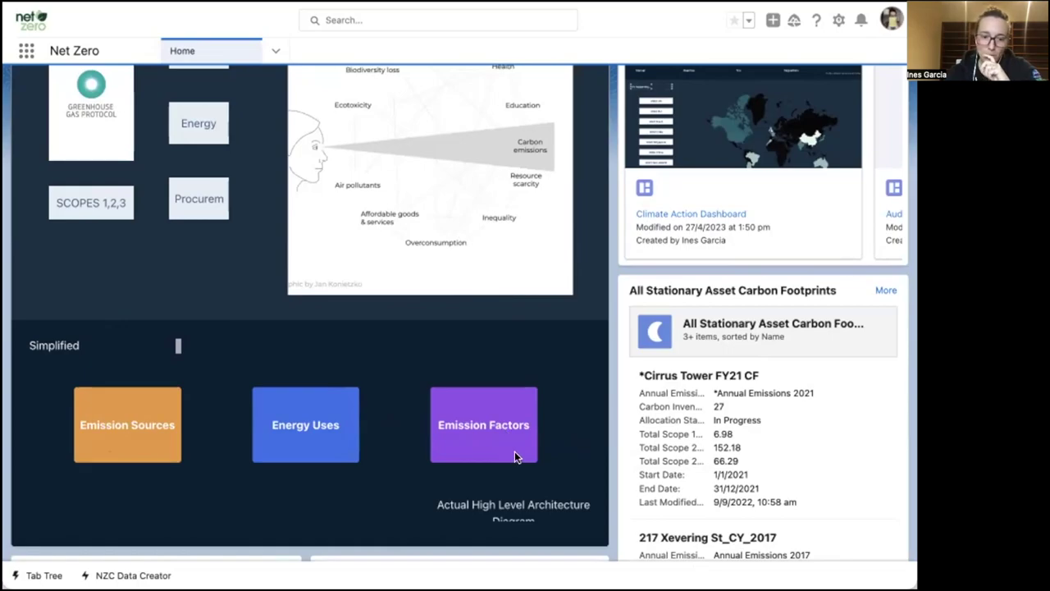
{"action": "scroll", "coordinate": [514, 452], "scroll_direction": "down", "scroll_amount": 1}
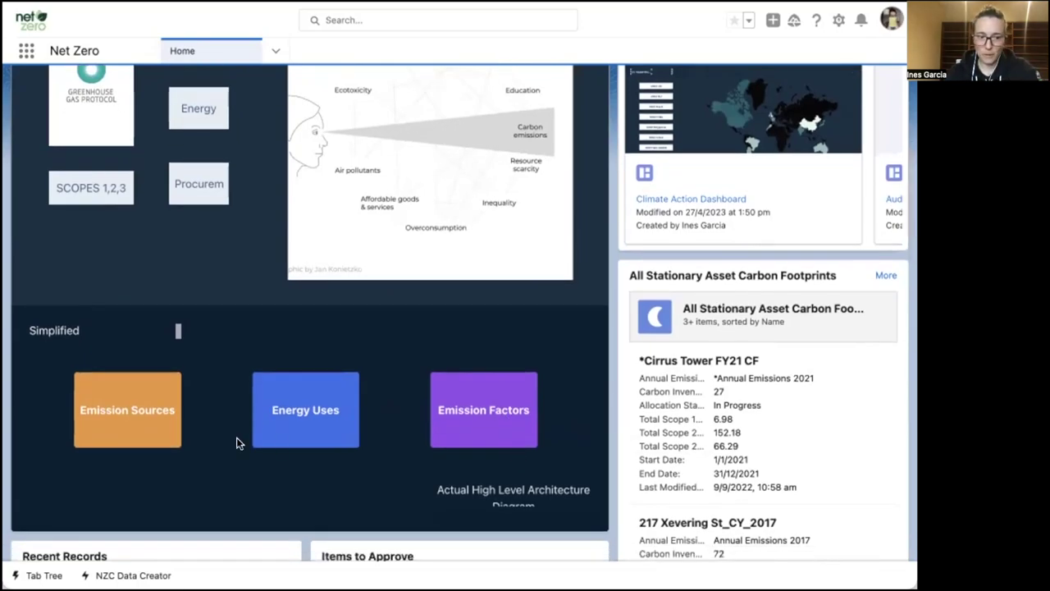
Open the Actual High Level Architecture Diagram from the home page's simplified architecture section
{"action": "scroll", "coordinate": [550, 488], "scroll_direction": "down", "scroll_amount": 2}
{"action": "left_click", "coordinate": [550, 468]}
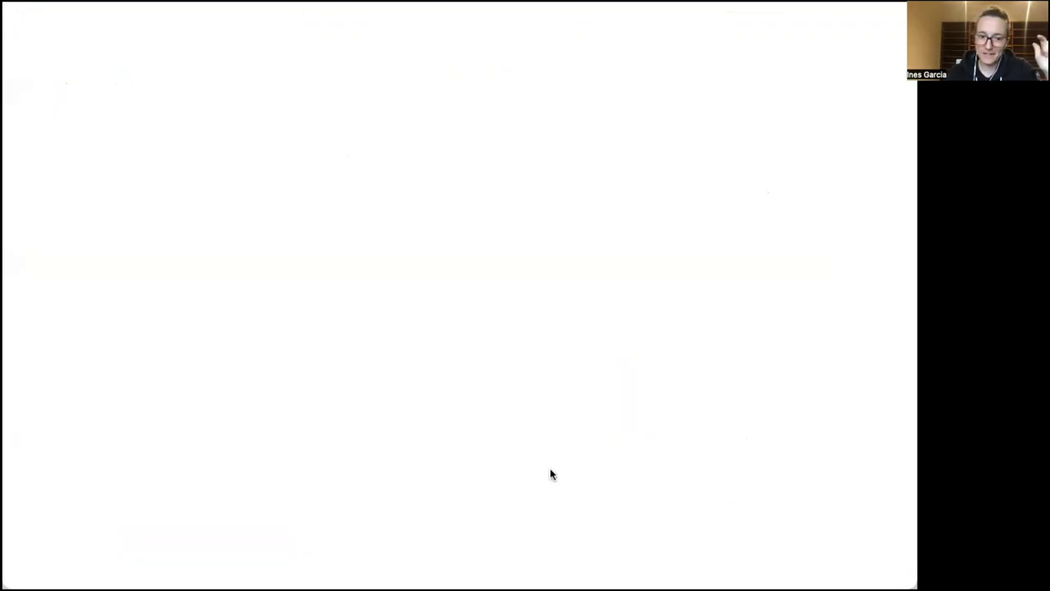
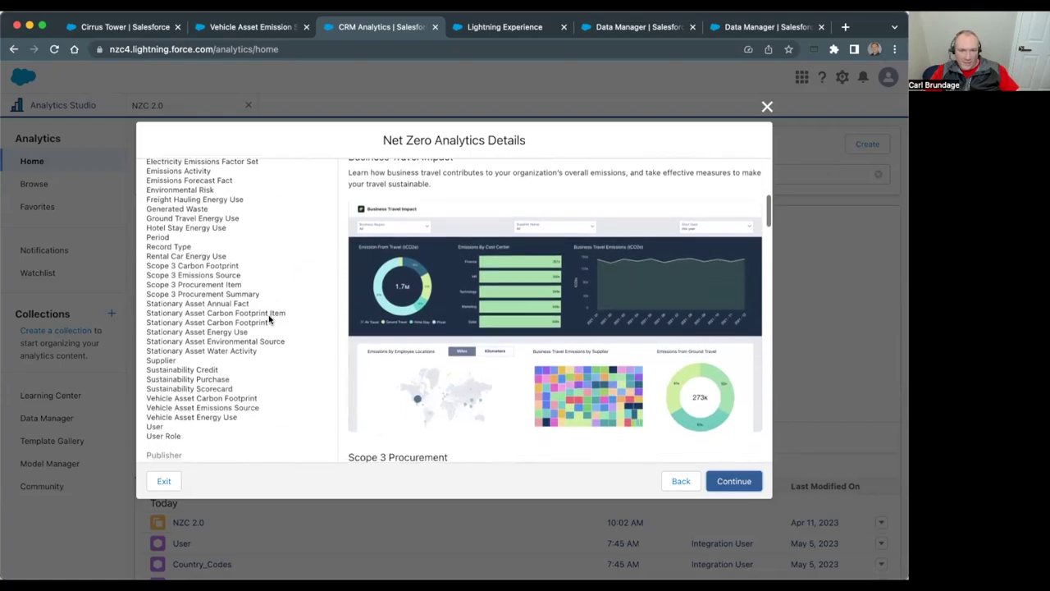
Go through the Net Zero Analytics setup for a brand new app as far as the security predictive preference options, and exit without creating it
{"action": "left_click", "coordinate": [737, 484]}
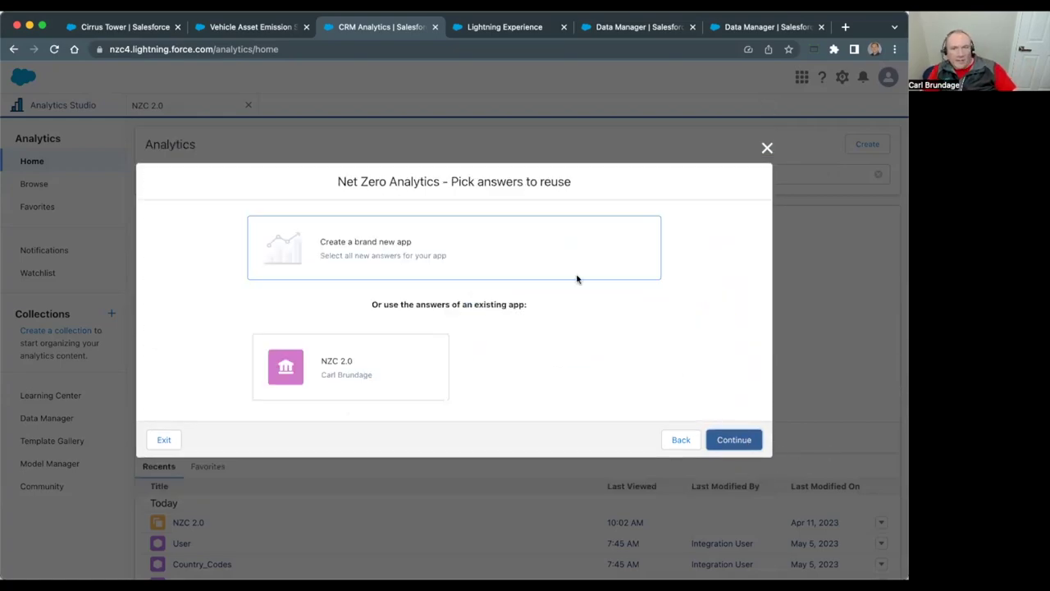
{"action": "left_click", "coordinate": [745, 441]}
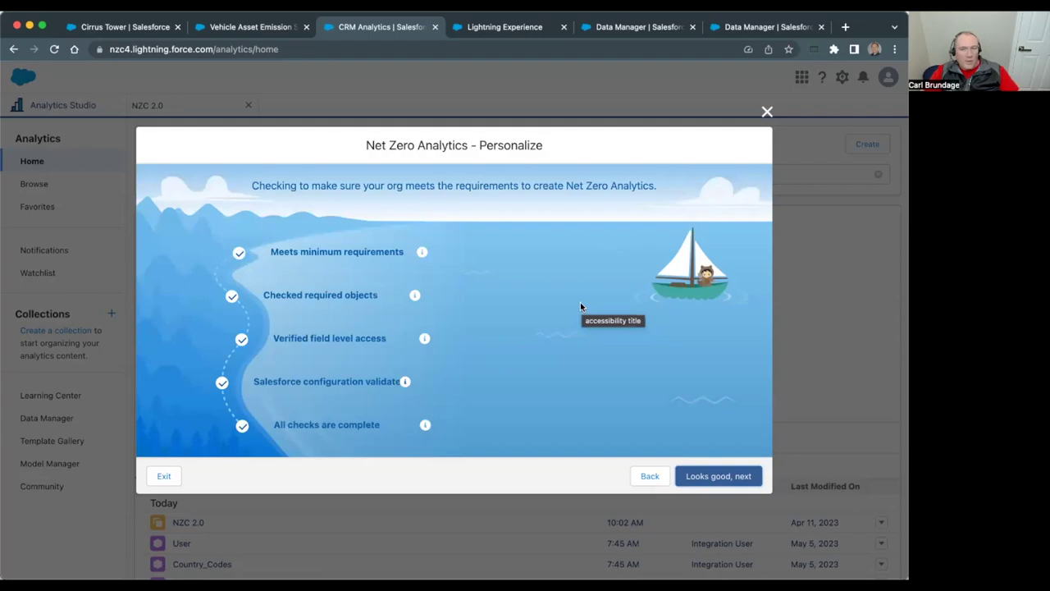
{"action": "left_click", "coordinate": [719, 476]}
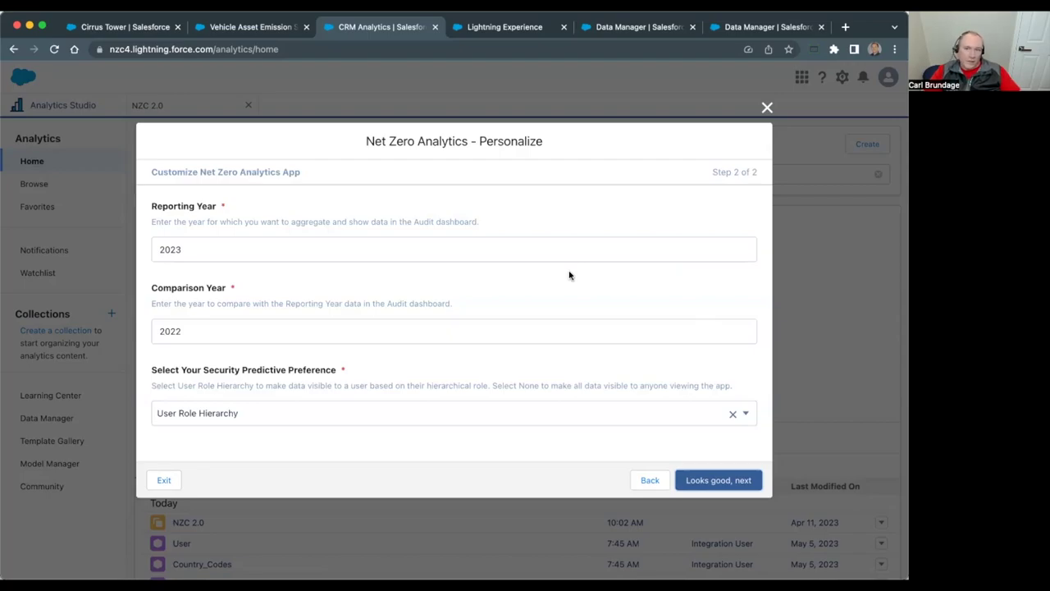
{"action": "left_click", "coordinate": [402, 411]}
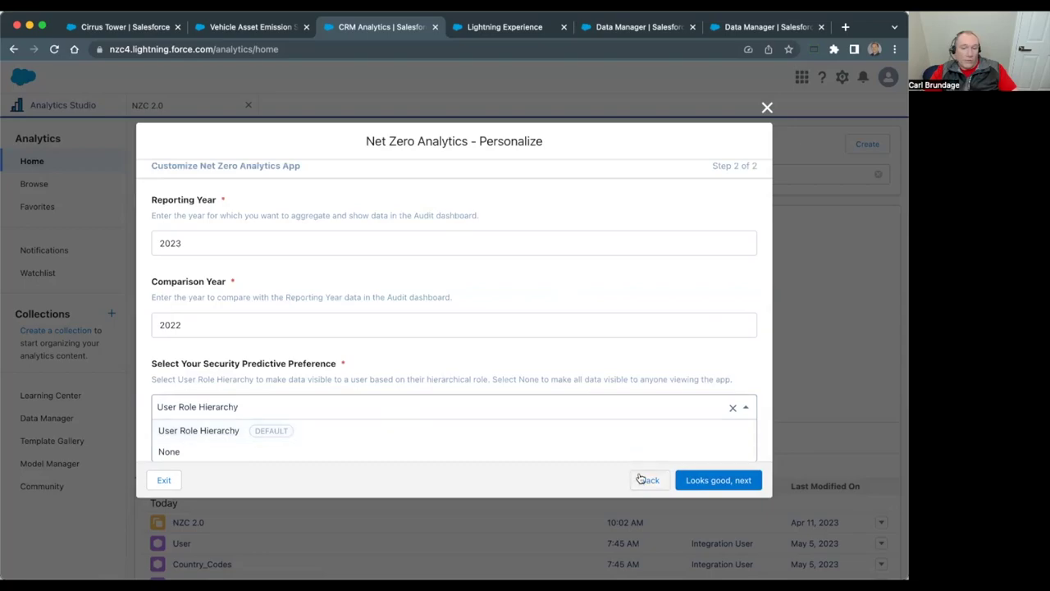
{"action": "left_click", "coordinate": [767, 107]}
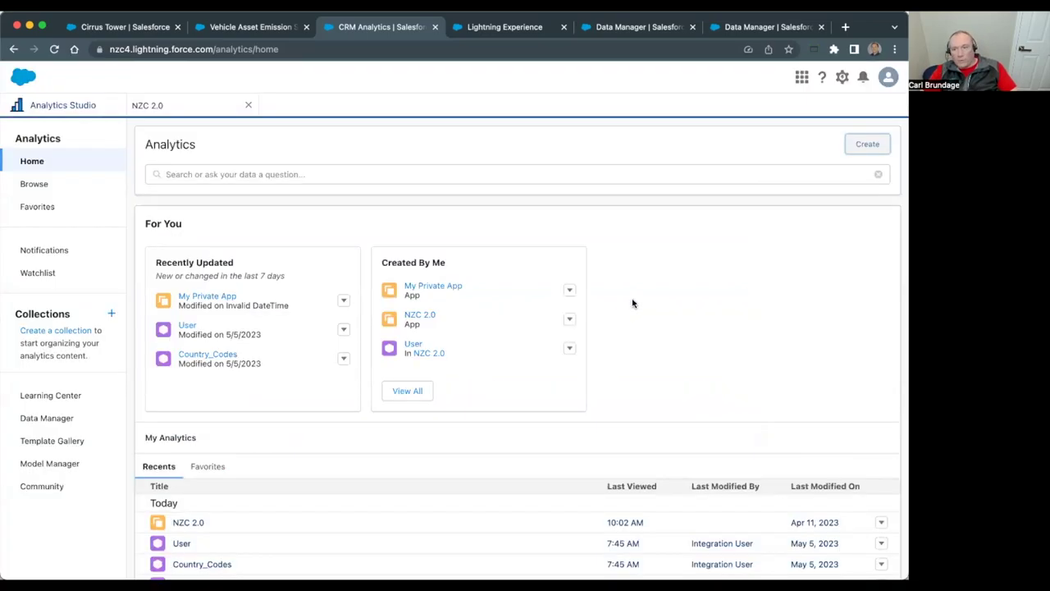
Open the NZC 2.0 analytics app and view its lists of dashboards and datasets
{"action": "left_click", "coordinate": [169, 113]}
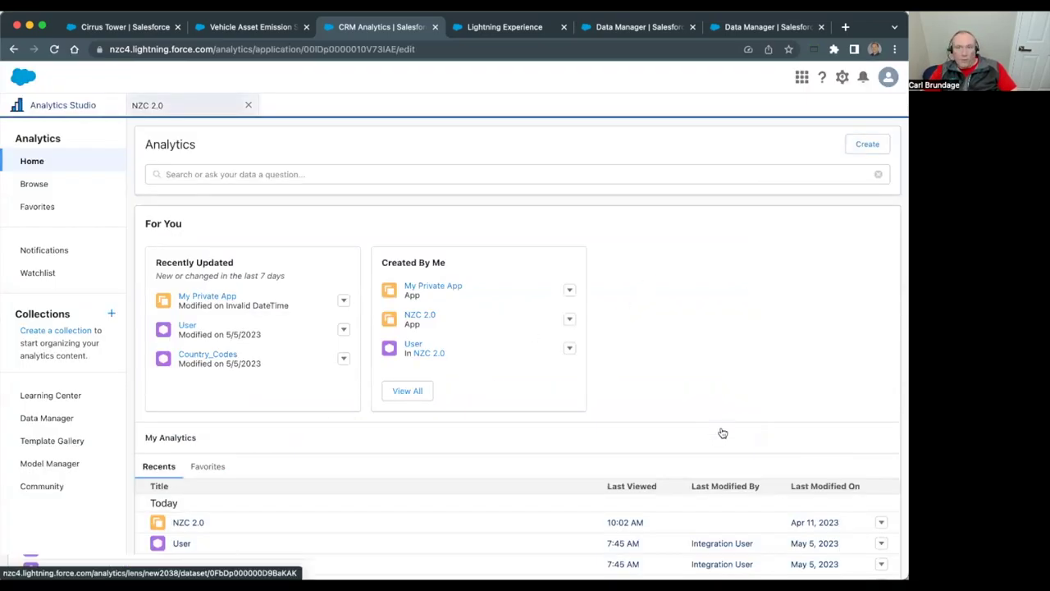
{"action": "scroll", "coordinate": [541, 238], "scroll_direction": "down", "scroll_amount": 1}
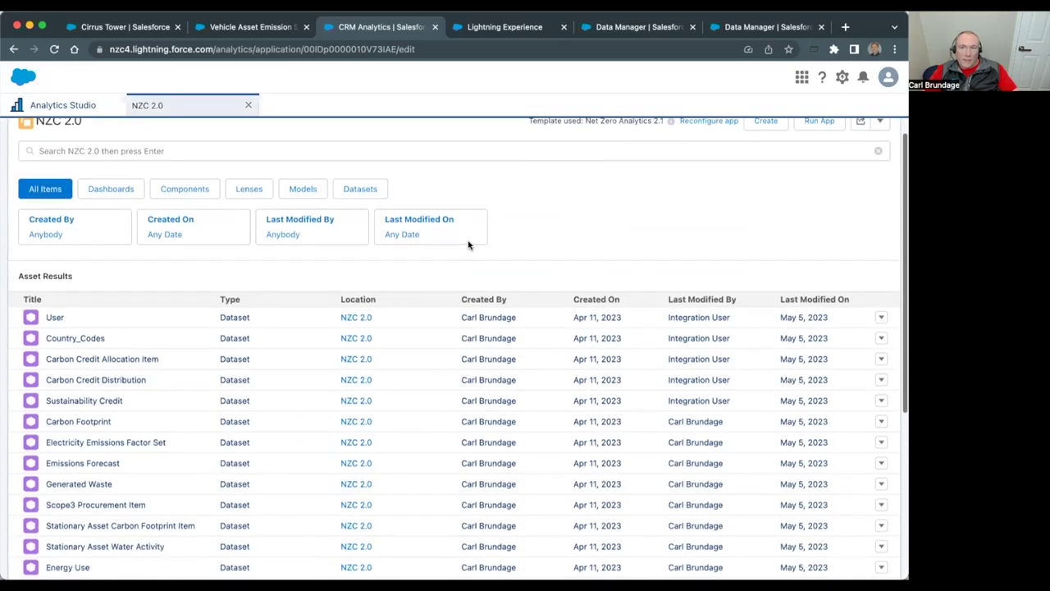
{"action": "left_click", "coordinate": [114, 190]}
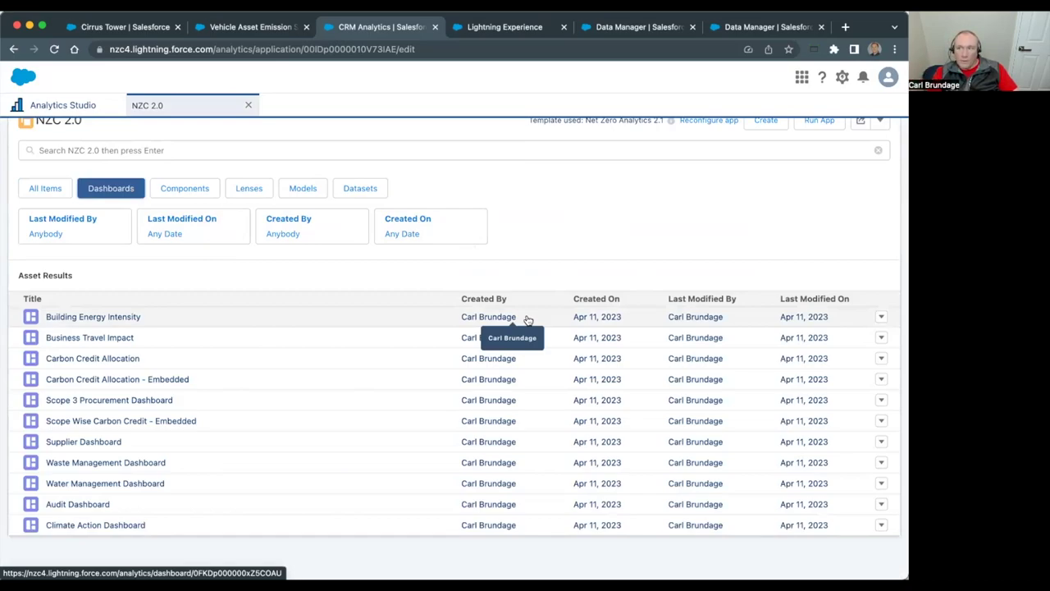
{"action": "left_click", "coordinate": [349, 190]}
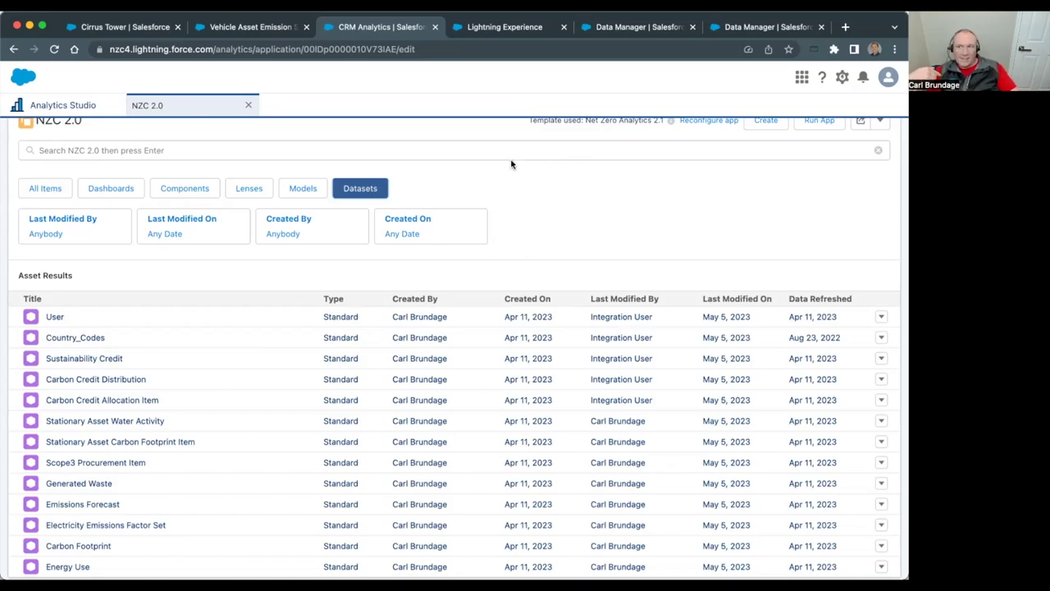
Examine the NZC 2.0 Net Zero Analytics Part1 and Part2 recipes, and return to the NZC 2.0 app
{"action": "left_click", "coordinate": [586, 28]}
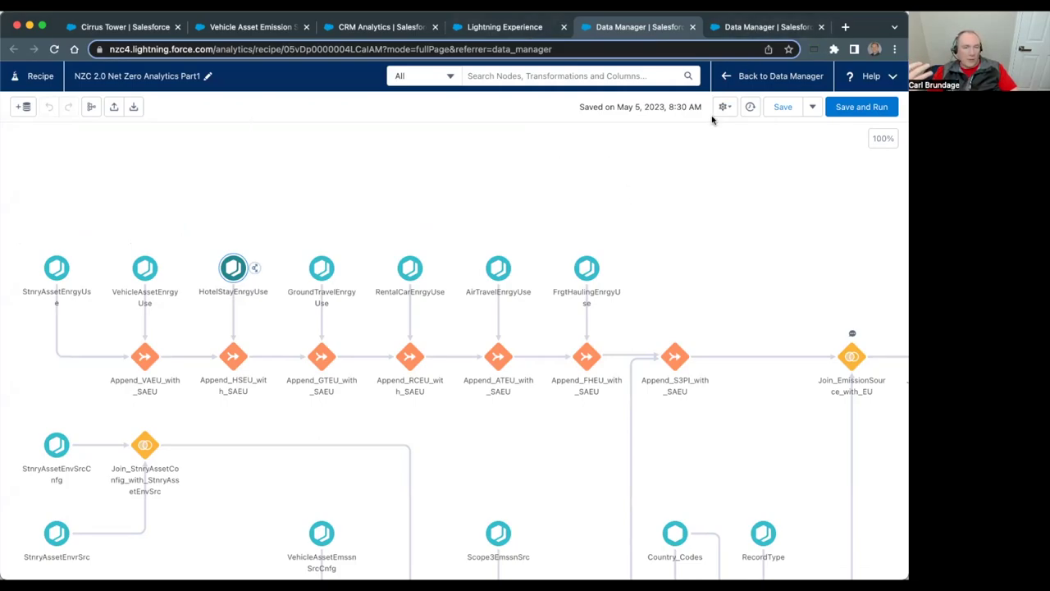
{"action": "left_click", "coordinate": [759, 27]}
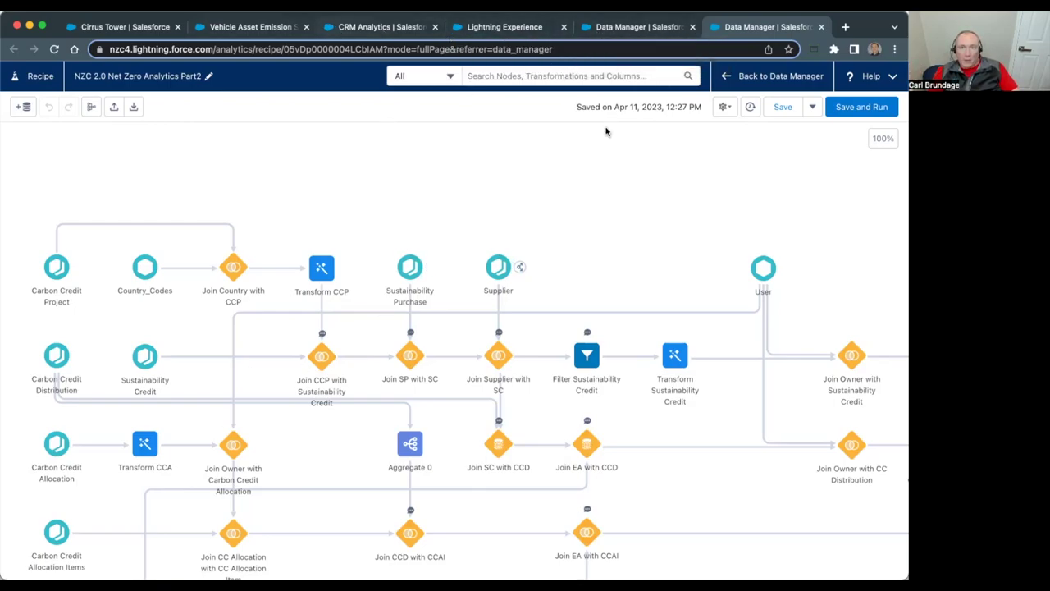
{"action": "key", "text": "super+3"}
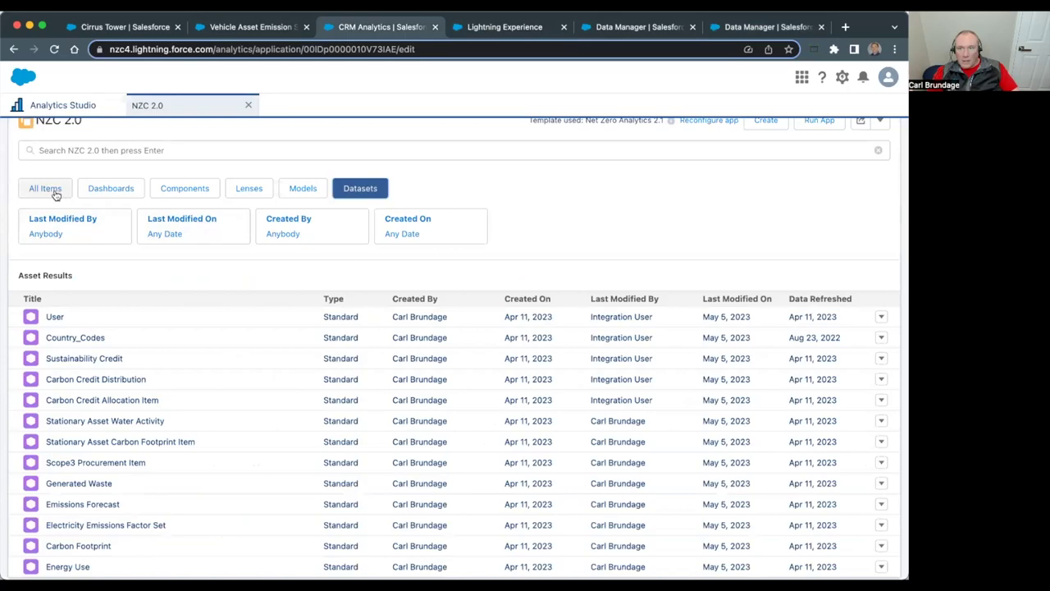
List the NZC 2.0 app's dashboards and open the Audit Dashboard
{"action": "left_click", "coordinate": [109, 189]}
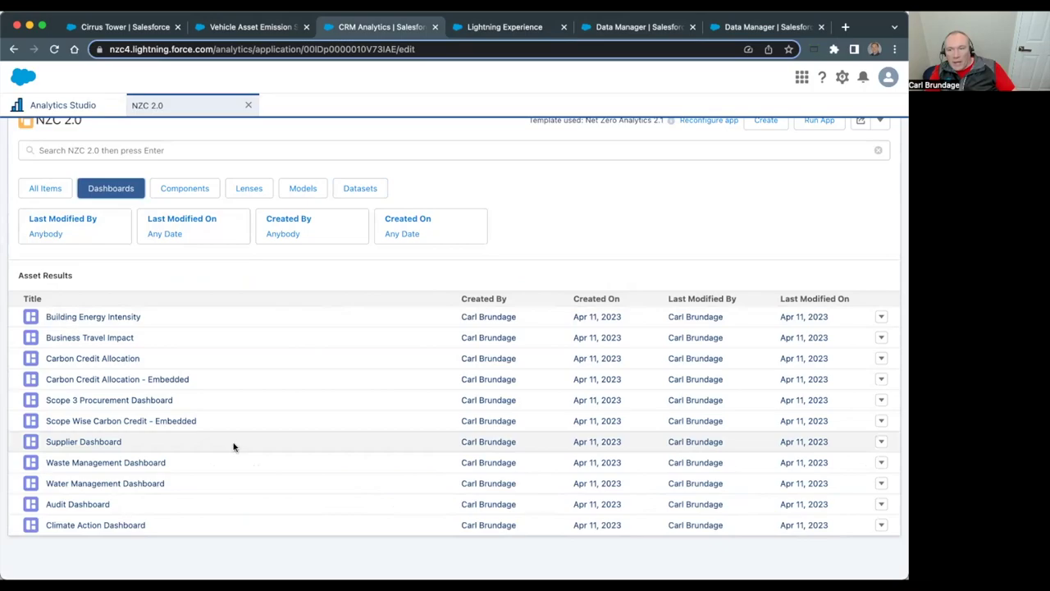
{"action": "left_click", "coordinate": [76, 503]}
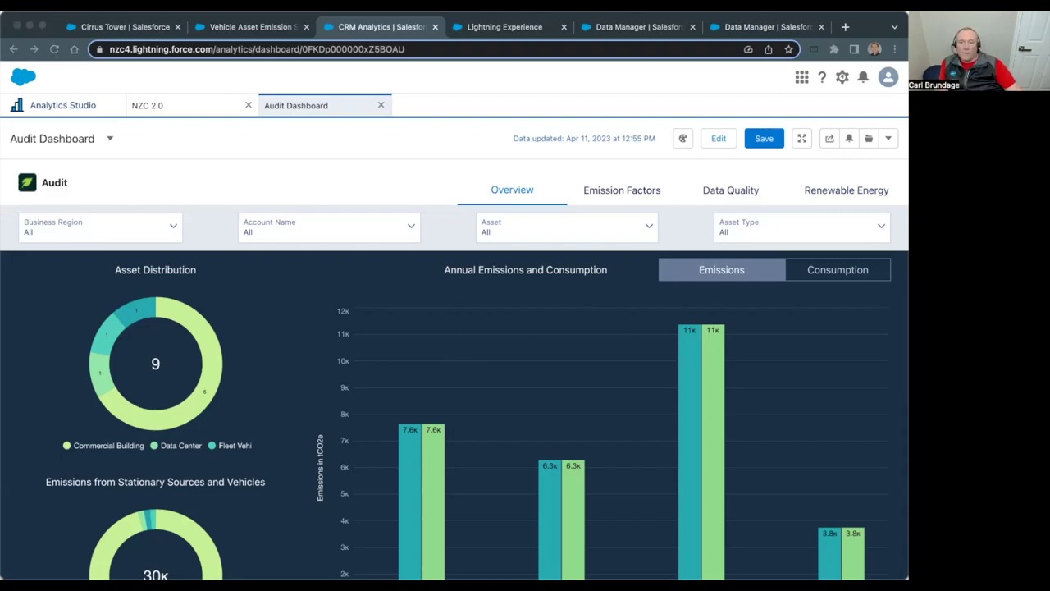
{"action": "left_click", "coordinate": [677, 245]}
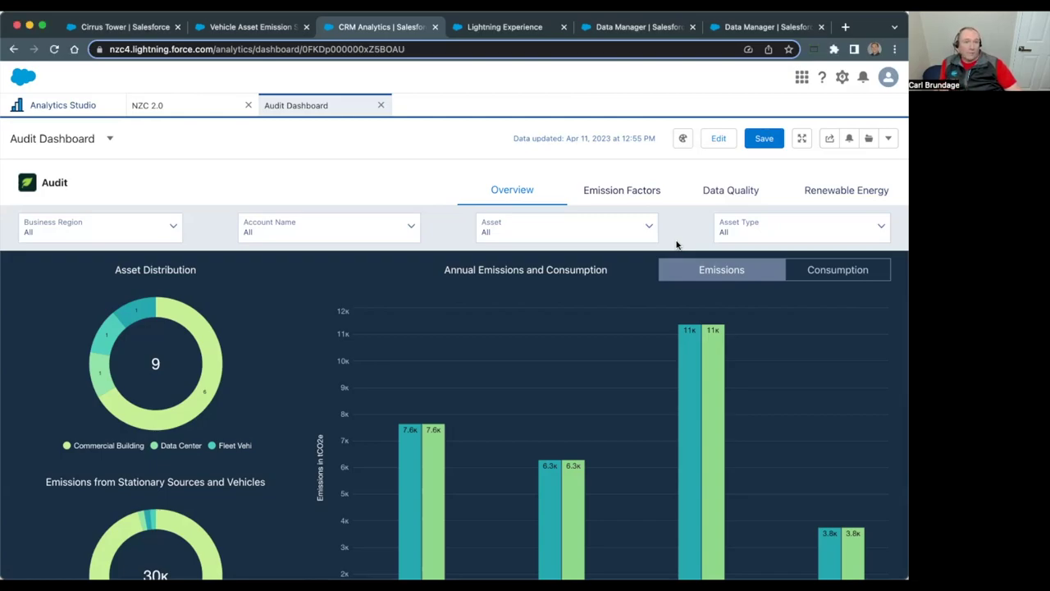
Examine the Audit Dashboard's Overview charts on asset distribution, annual emissions, electricity usage, stationary asset energy consumption and vehicle fuel consumption
{"action": "scroll", "coordinate": [564, 450], "scroll_direction": "down", "scroll_amount": 1}
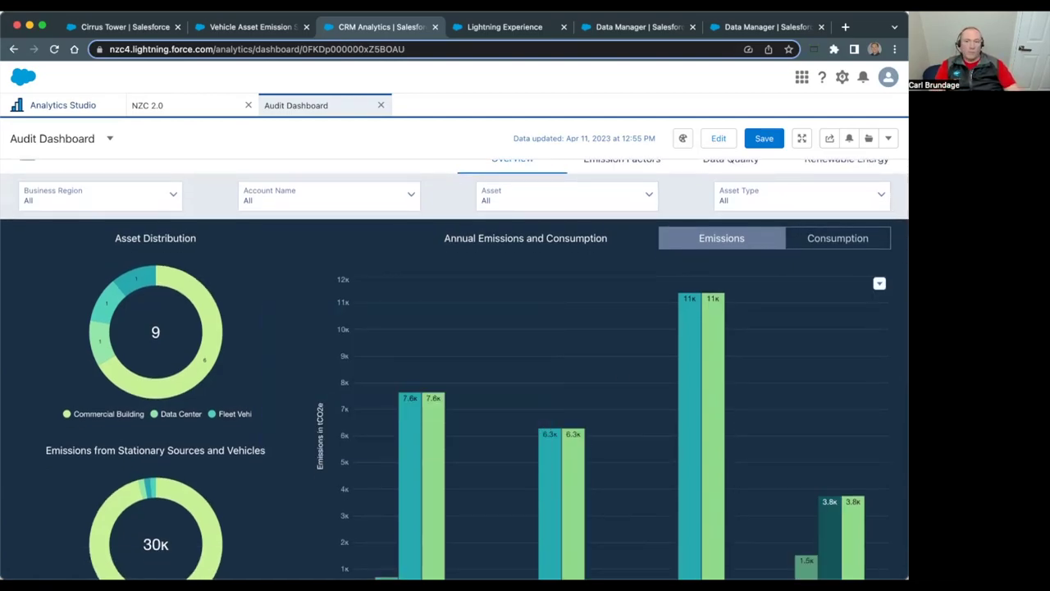
{"action": "scroll", "coordinate": [286, 362], "scroll_direction": "down", "scroll_amount": 4}
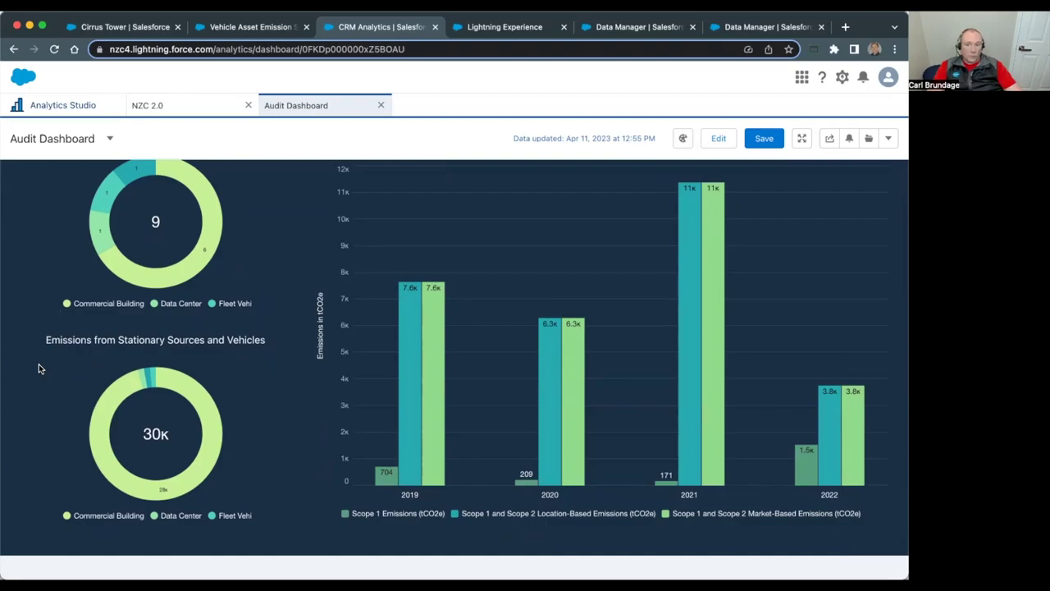
{"action": "scroll", "coordinate": [39, 364], "scroll_direction": "up", "scroll_amount": 2}
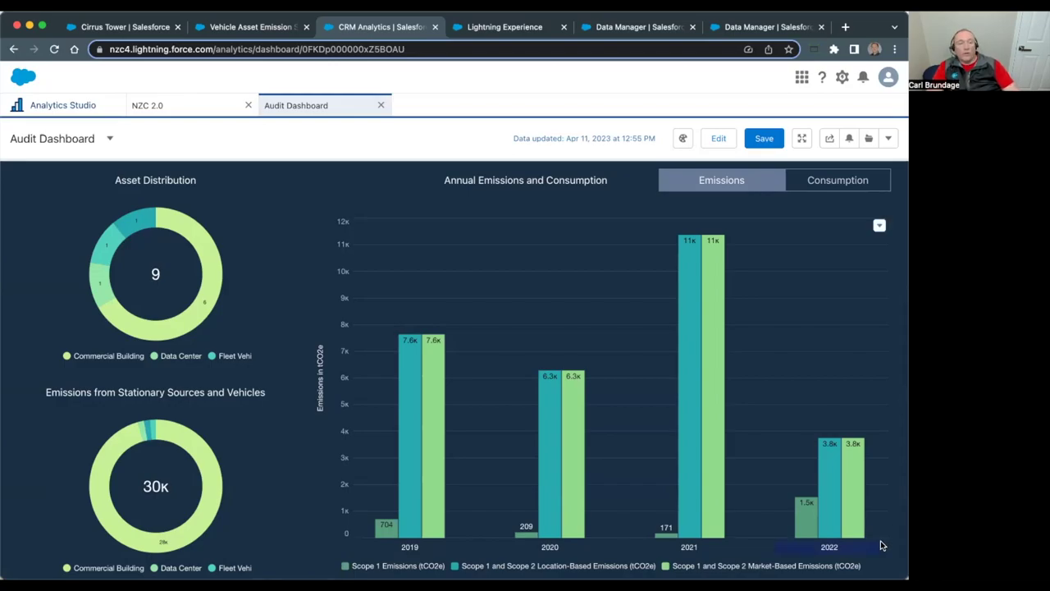
{"action": "scroll", "coordinate": [882, 545], "scroll_direction": "down", "scroll_amount": 5}
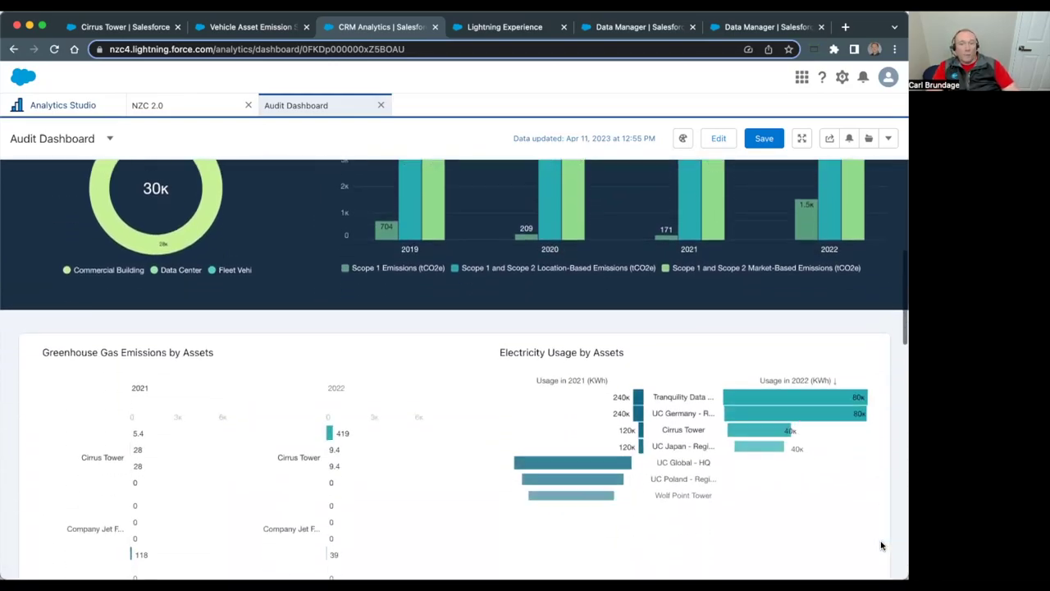
{"action": "scroll", "coordinate": [882, 546], "scroll_direction": "down", "scroll_amount": 2}
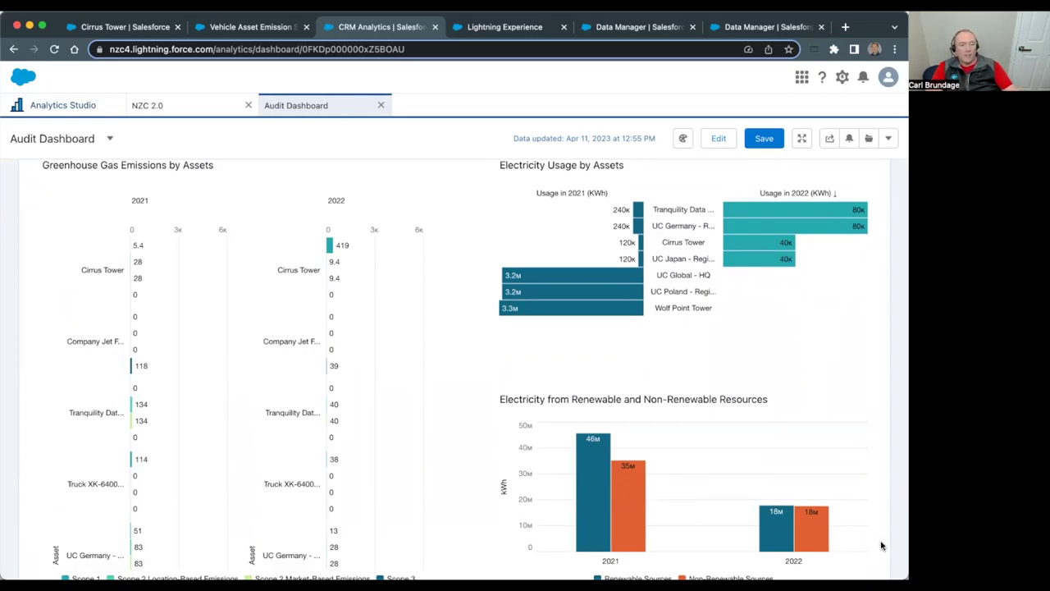
{"action": "scroll", "coordinate": [862, 524], "scroll_direction": "down", "scroll_amount": 5}
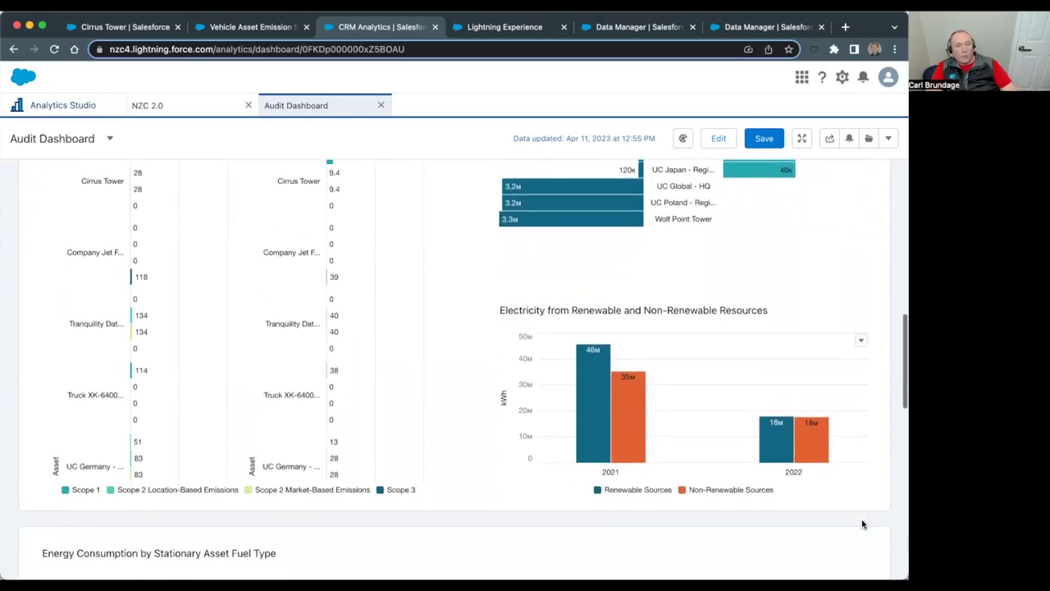
{"action": "scroll", "coordinate": [863, 523], "scroll_direction": "down", "scroll_amount": 3}
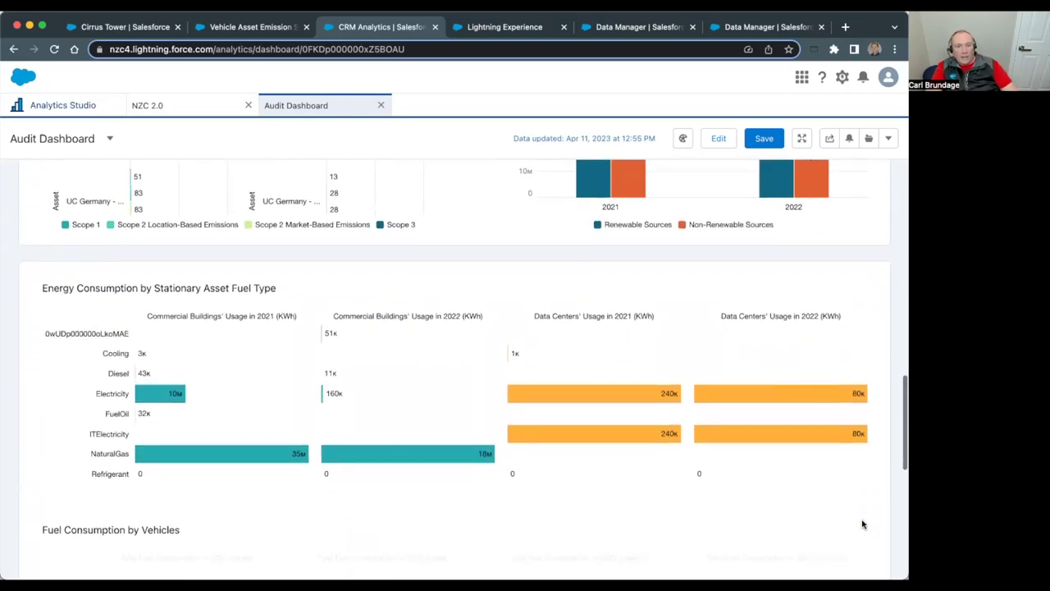
{"action": "scroll", "coordinate": [856, 526], "scroll_direction": "down", "scroll_amount": 1}
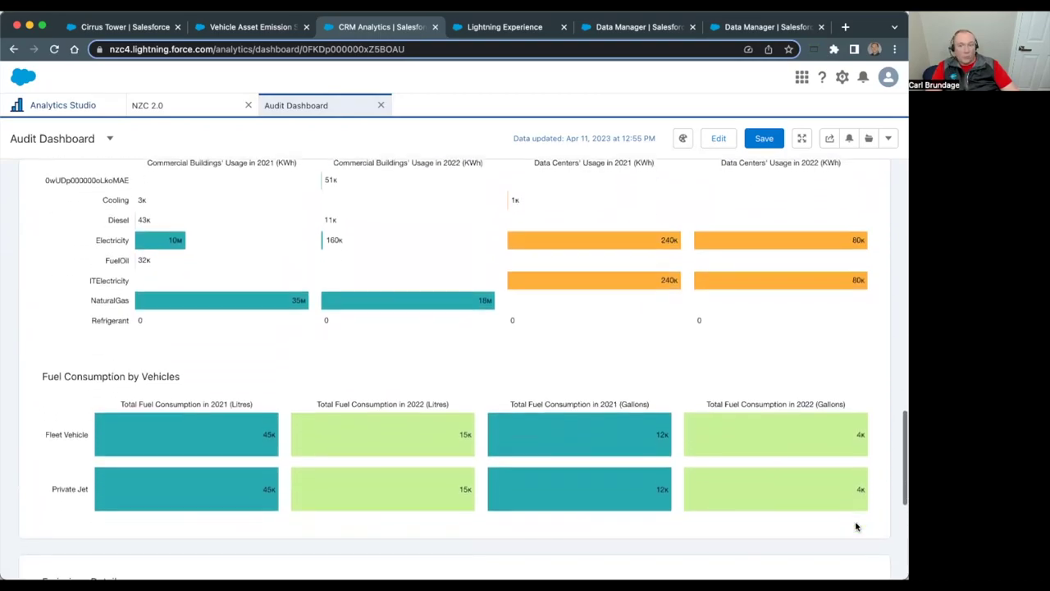
{"action": "scroll", "coordinate": [856, 525], "scroll_direction": "up", "scroll_amount": 1}
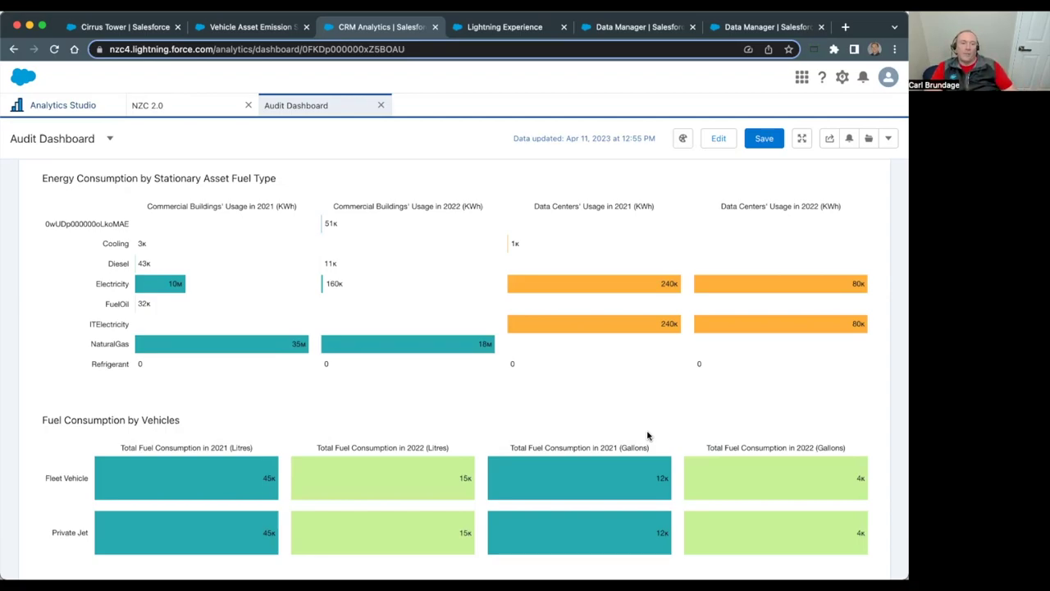
{"action": "scroll", "coordinate": [646, 436], "scroll_direction": "up", "scroll_amount": 10}
{"action": "scroll", "coordinate": [646, 435], "scroll_direction": "up", "scroll_amount": 2}
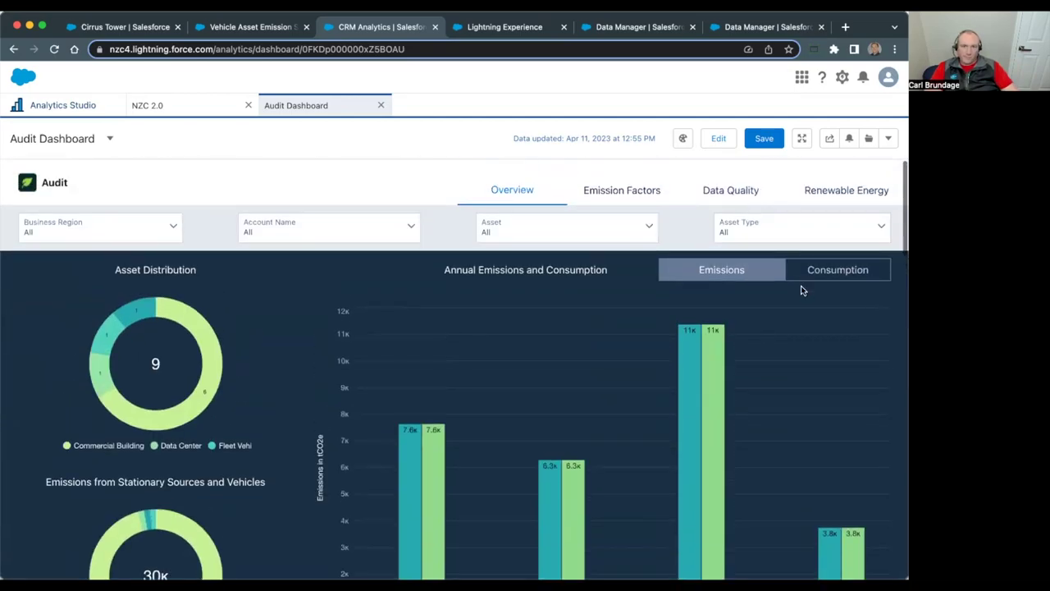
View the Audit Dashboard's Emission Factors, Data Quality and Renewable Energy pages
{"action": "left_click", "coordinate": [637, 192]}
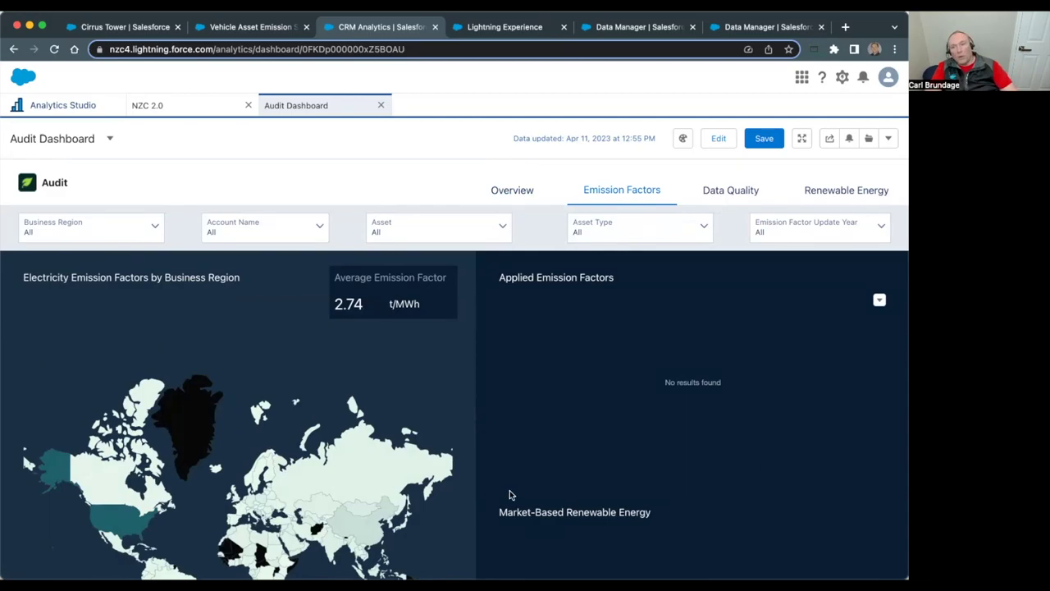
{"action": "scroll", "coordinate": [462, 475], "scroll_direction": "down", "scroll_amount": 3}
{"action": "scroll", "coordinate": [462, 474], "scroll_direction": "up", "scroll_amount": 3}
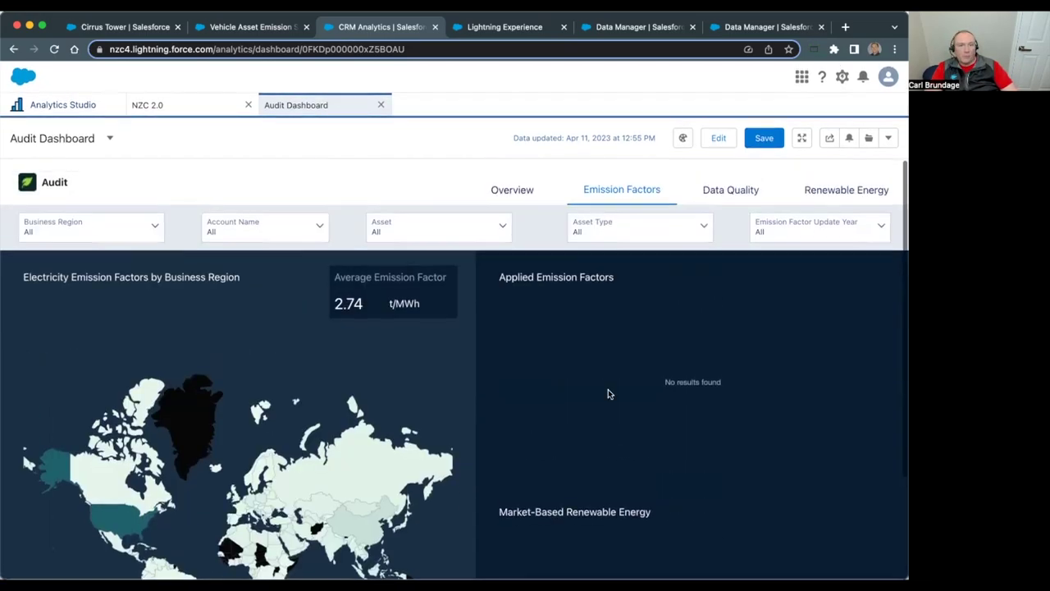
{"action": "left_click", "coordinate": [729, 193]}
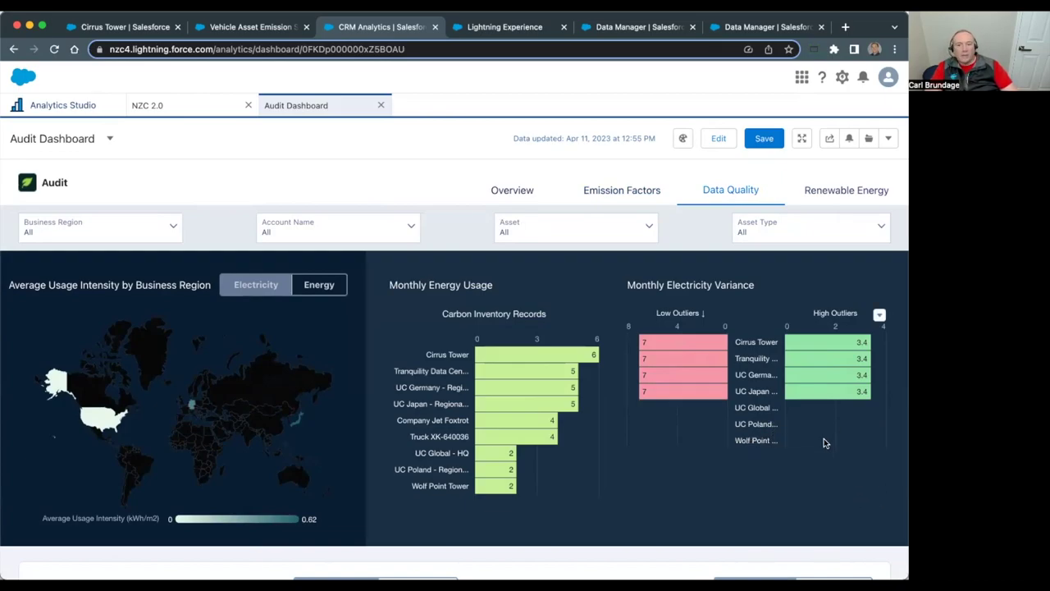
{"action": "scroll", "coordinate": [823, 441], "scroll_direction": "down", "scroll_amount": 5}
{"action": "scroll", "coordinate": [816, 451], "scroll_direction": "up", "scroll_amount": 5}
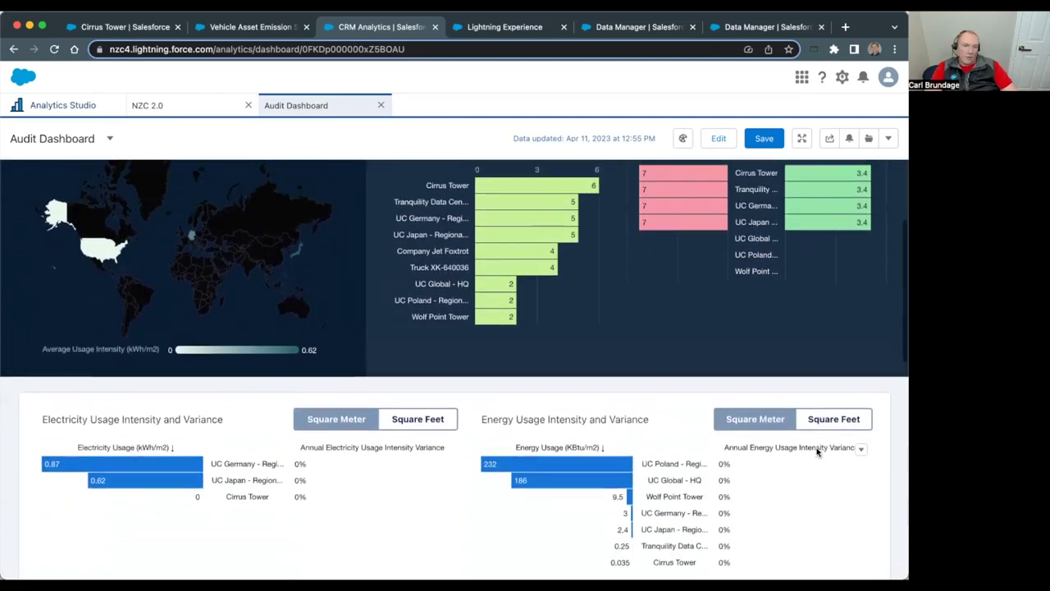
{"action": "left_click", "coordinate": [844, 191]}
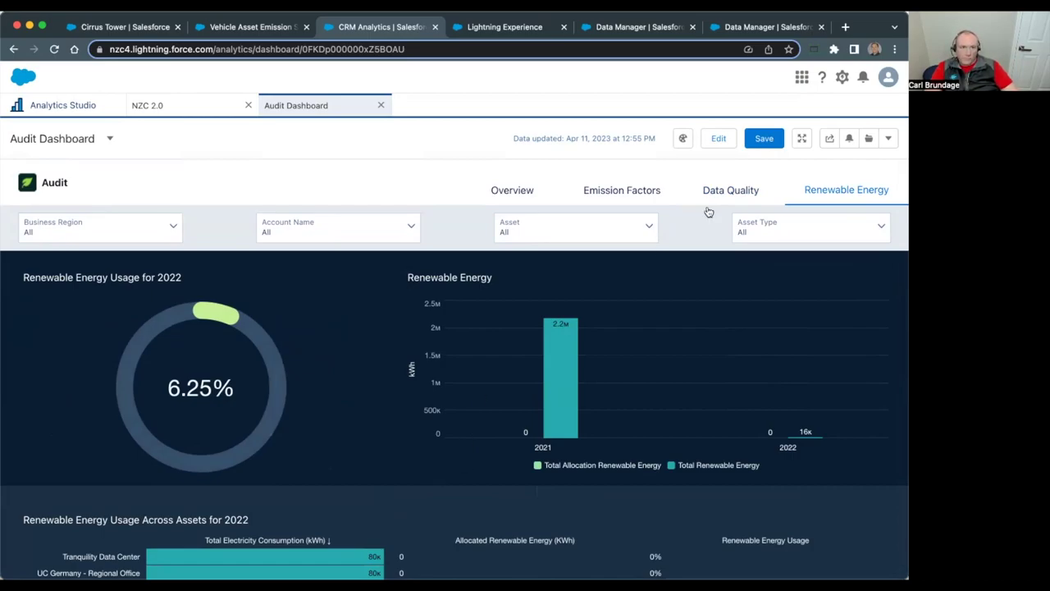
Open the Audit Dashboard for editing, display its underlying JSON, and go to the datasets section at the end of the code
{"action": "left_click", "coordinate": [716, 138]}
{"action": "left_click", "coordinate": [292, 200]}
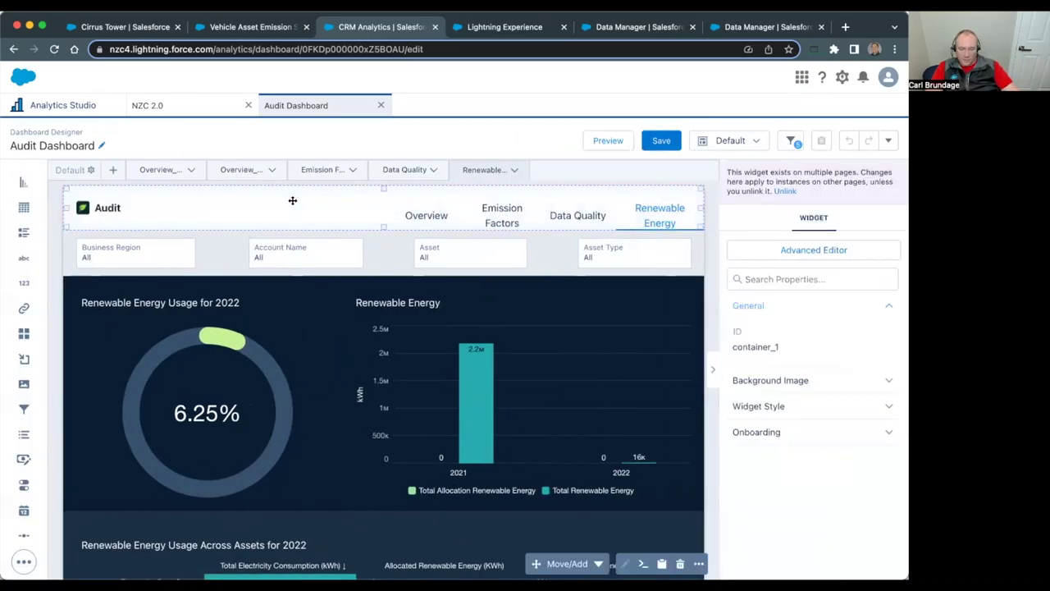
{"action": "key", "text": "super+e"}
{"action": "left_click", "coordinate": [549, 316]}
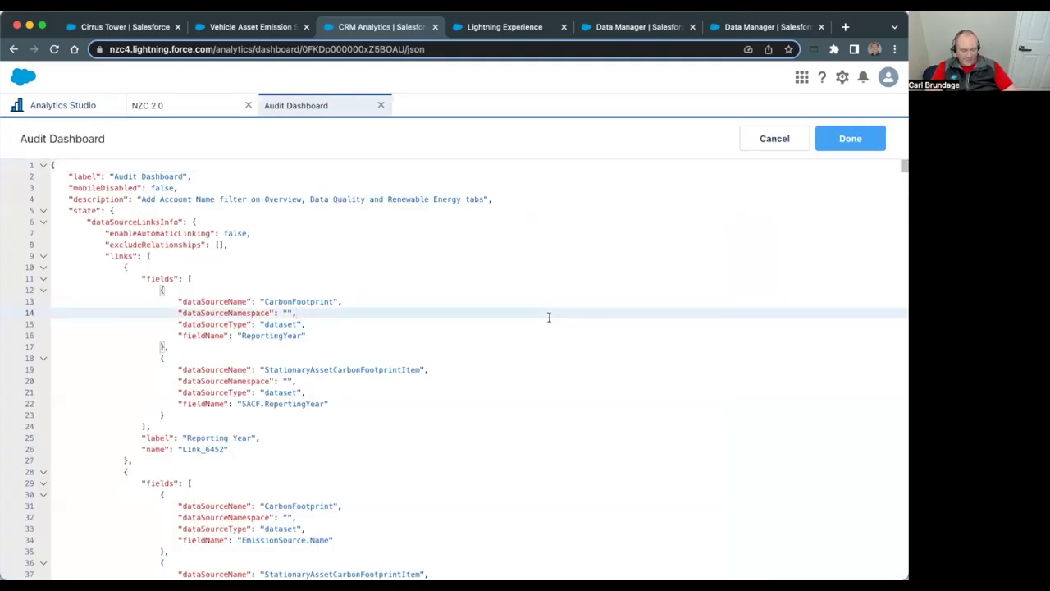
{"action": "key", "text": "super+Down"}
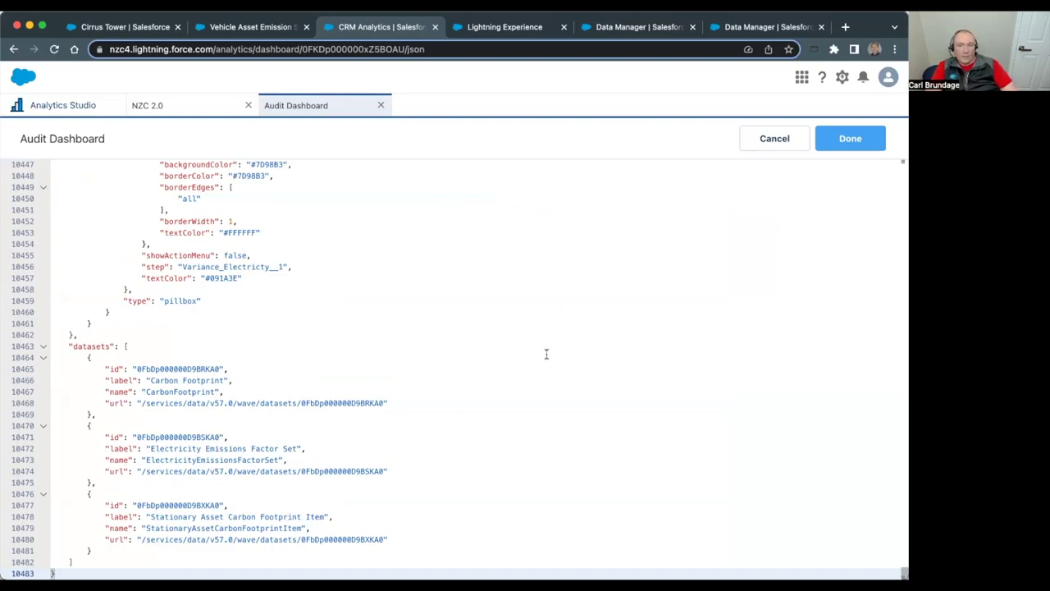
Open the Climate Action Dashboard from the NZC 2.0 app and set its Duration filter to All Time
{"action": "left_click", "coordinate": [199, 110]}
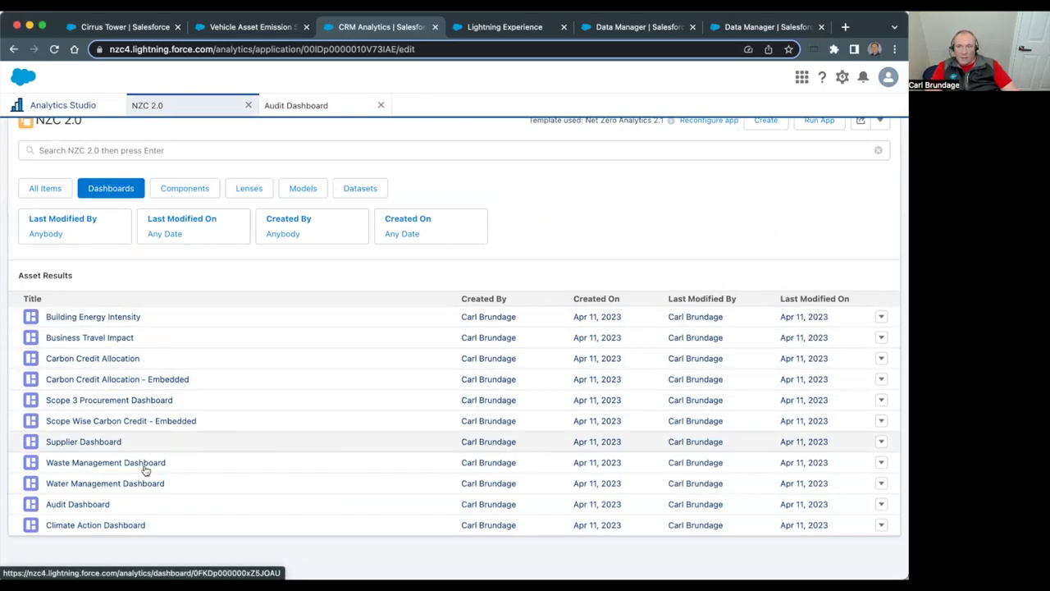
{"action": "left_click", "coordinate": [106, 526]}
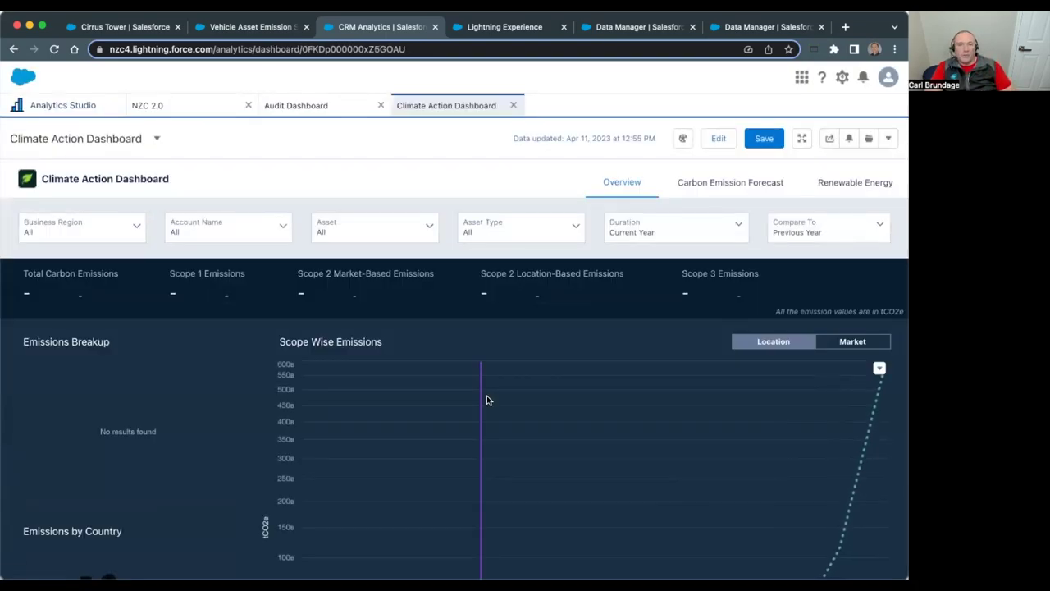
{"action": "left_click", "coordinate": [696, 235]}
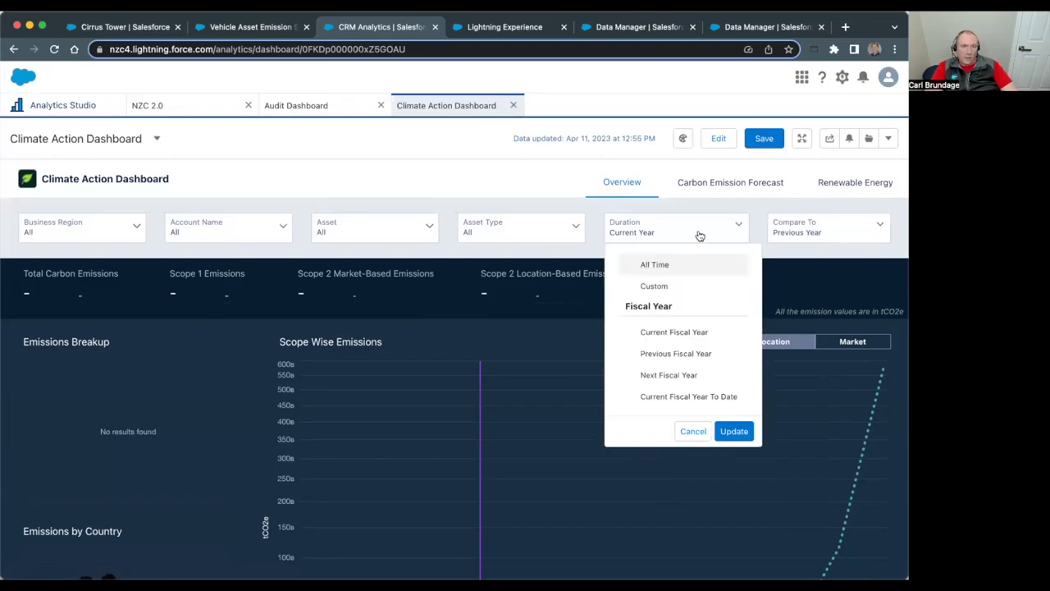
{"action": "left_click", "coordinate": [661, 265]}
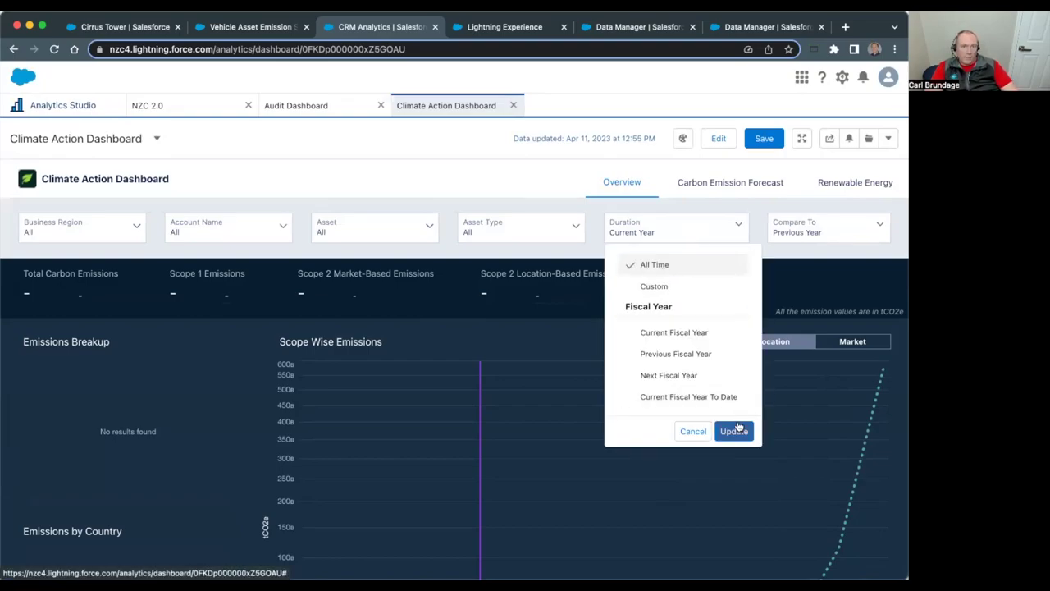
{"action": "left_click", "coordinate": [734, 431]}
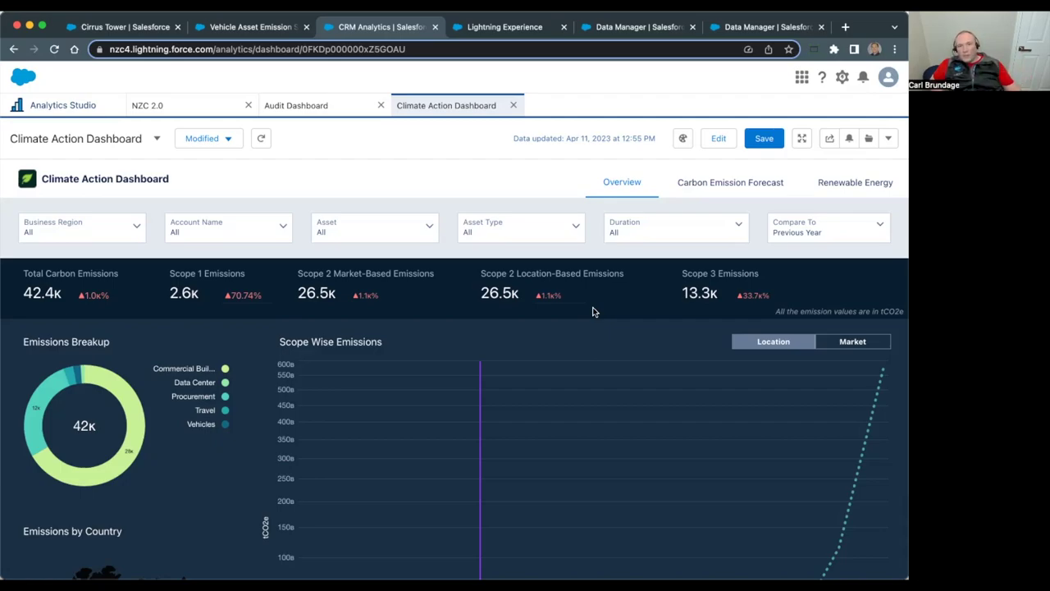
View the Climate Action Dashboard's Emissions Breakup, Emissions by Country and Scope Wise Emissions charts
{"action": "scroll", "coordinate": [219, 512], "scroll_direction": "down", "scroll_amount": 1}
{"action": "scroll", "coordinate": [219, 512], "scroll_direction": "down", "scroll_amount": 4}
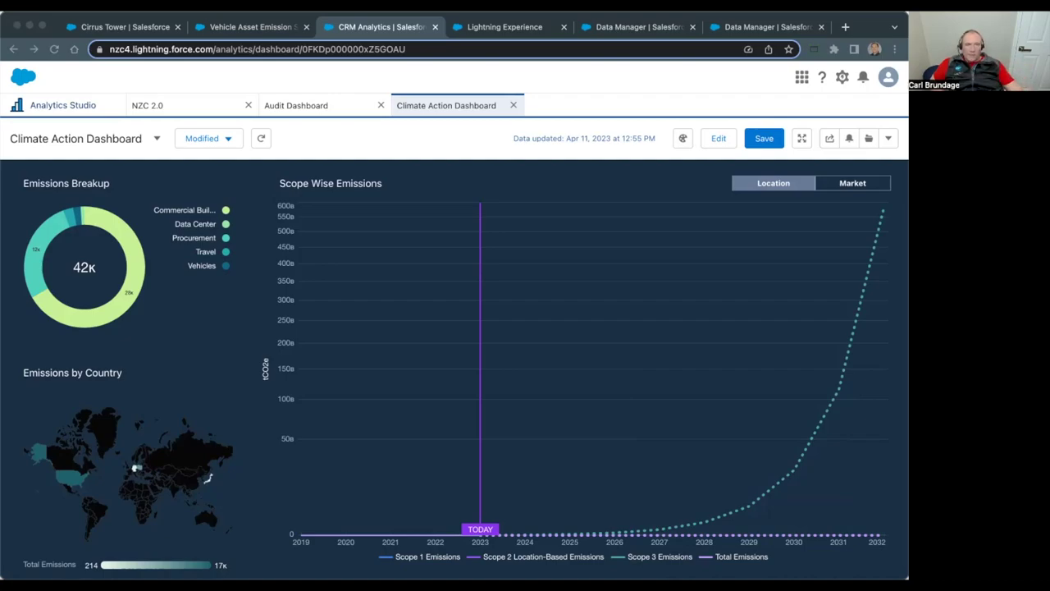
{"action": "left_click", "coordinate": [571, 91]}
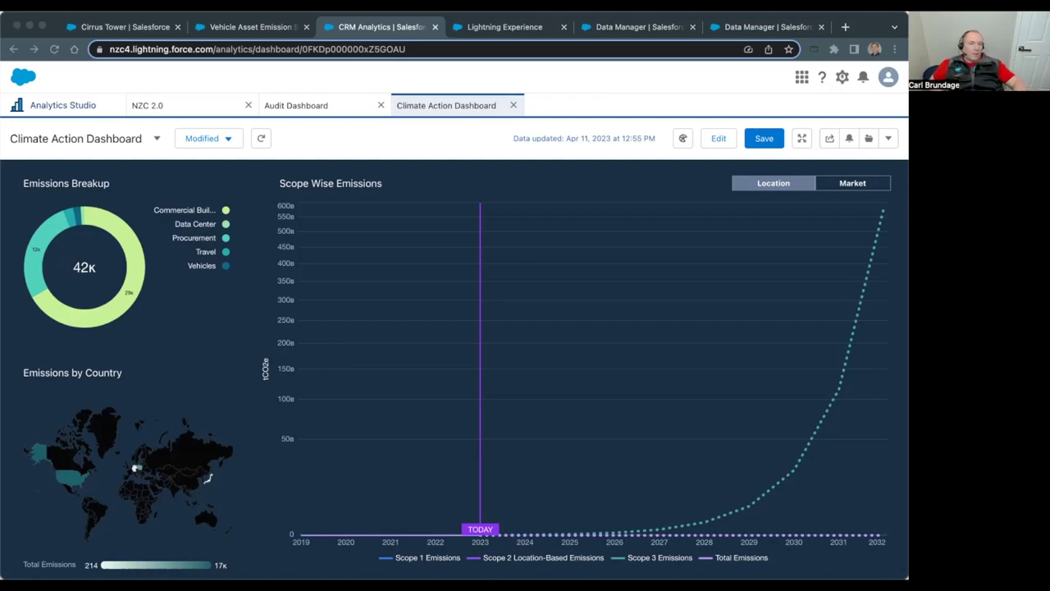
{"action": "left_click", "coordinate": [749, 94]}
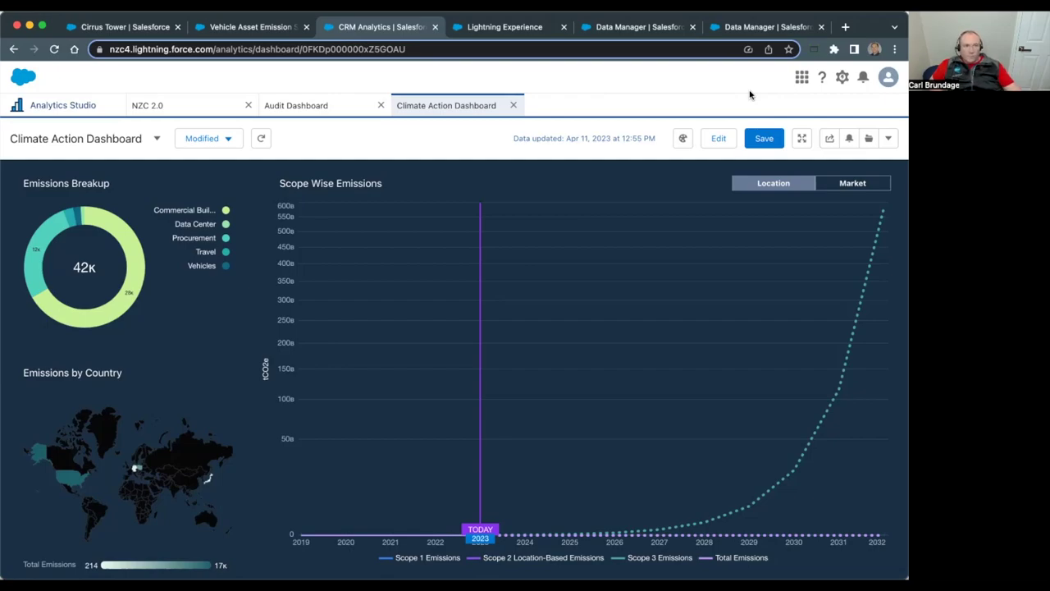
Examine the Contributors charts on top contributing cities, total emissions, emissions by assets, travel and vehicle emissions, and office emissions by city
{"action": "scroll", "coordinate": [567, 325], "scroll_direction": "down", "scroll_amount": 4}
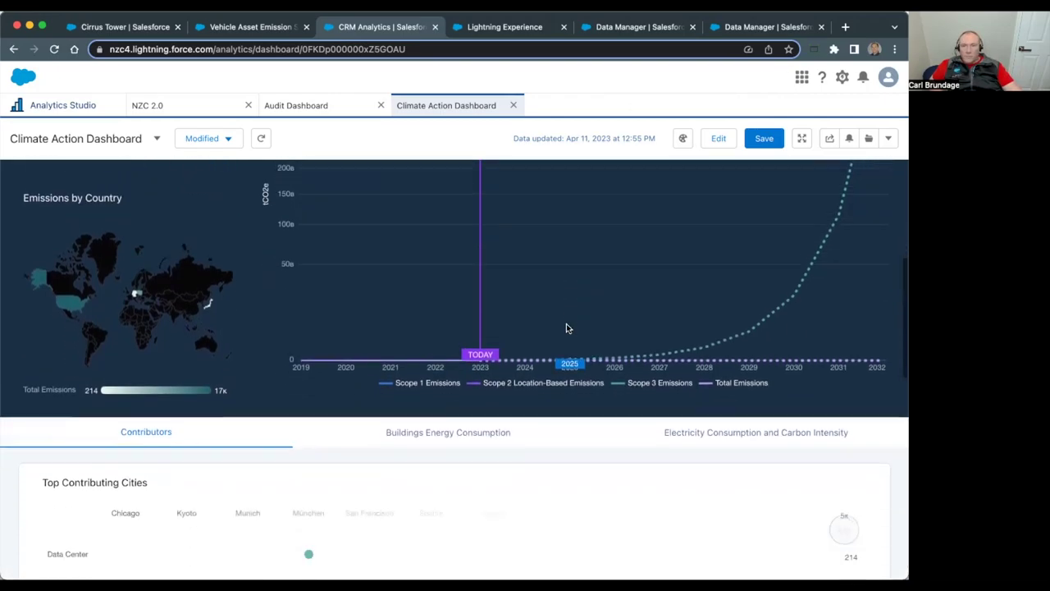
{"action": "scroll", "coordinate": [566, 328], "scroll_direction": "down", "scroll_amount": 2}
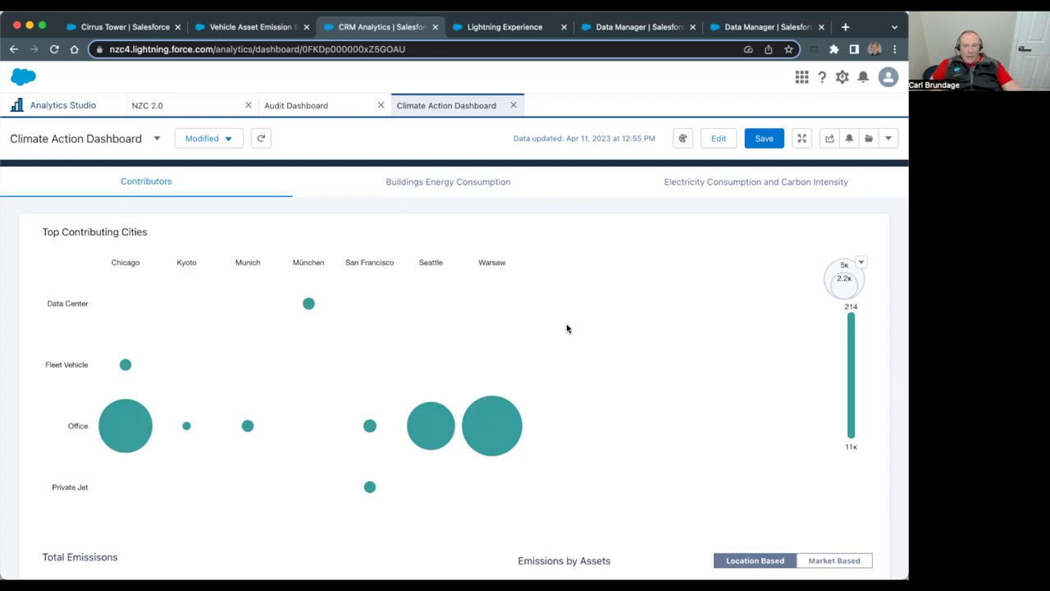
{"action": "scroll", "coordinate": [563, 343], "scroll_direction": "down", "scroll_amount": 5}
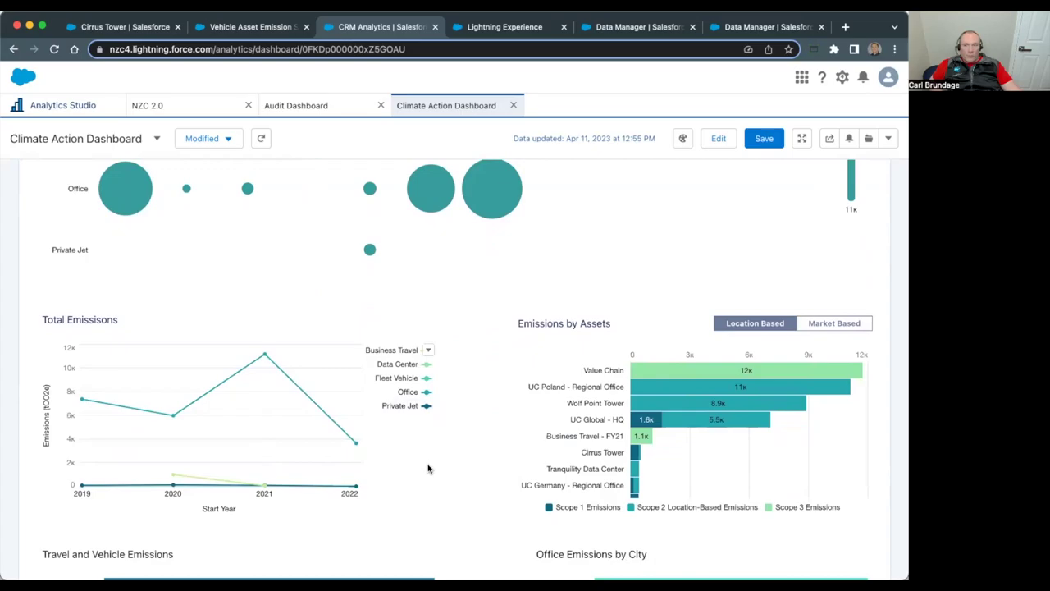
{"action": "scroll", "coordinate": [430, 466], "scroll_direction": "down", "scroll_amount": 2}
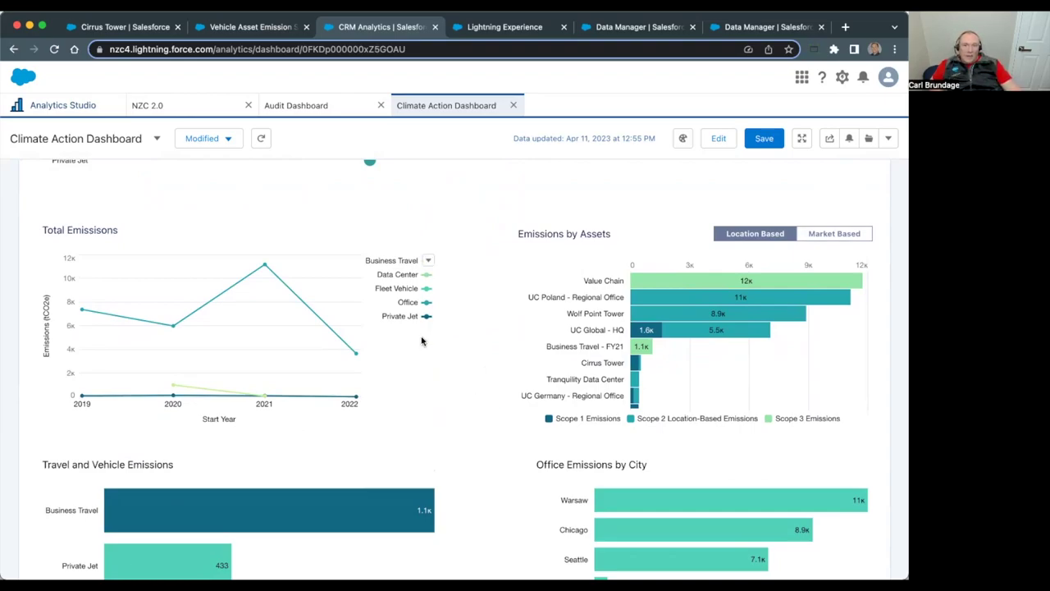
{"action": "mouse_move", "coordinate": [213, 399]}
{"action": "mouse_move", "coordinate": [264, 267]}
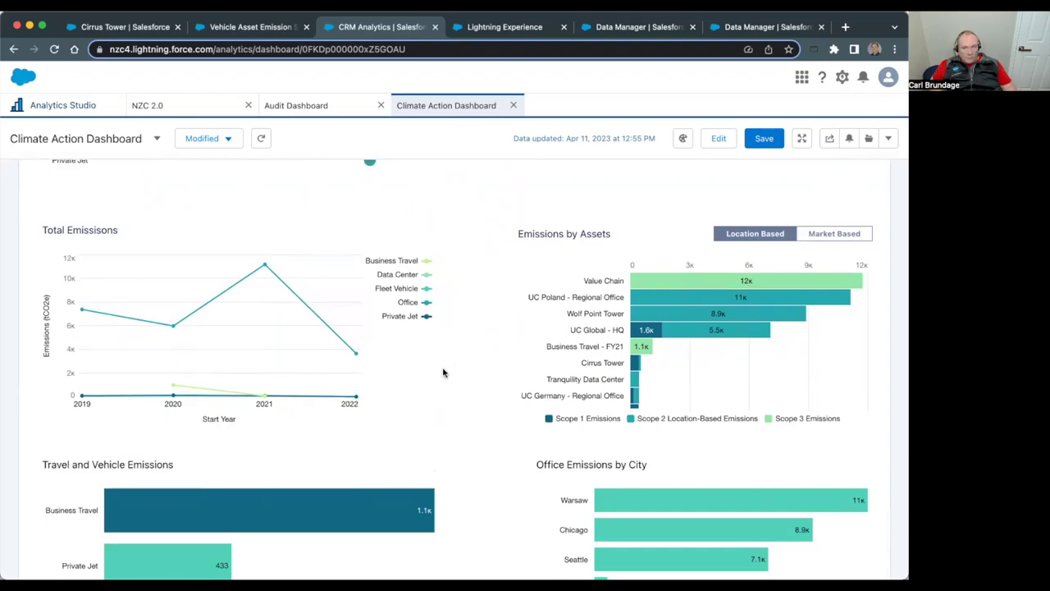
{"action": "scroll", "coordinate": [546, 460], "scroll_direction": "down", "scroll_amount": 1}
{"action": "scroll", "coordinate": [545, 460], "scroll_direction": "down", "scroll_amount": 3}
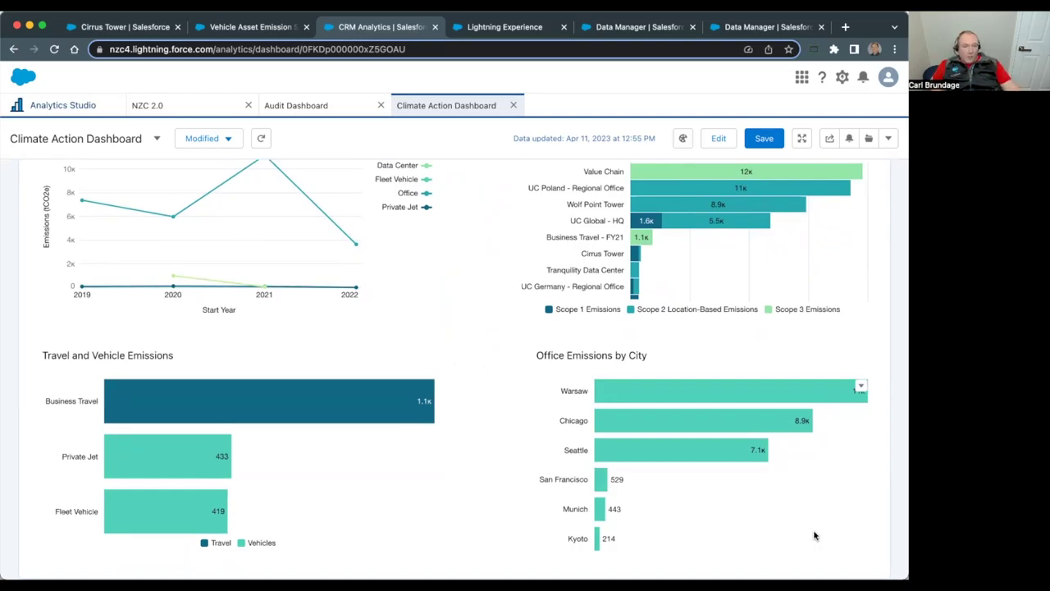
Go back to the Scope Wise Emissions chart and inspect its forecast values for 2031
{"action": "scroll", "coordinate": [815, 536], "scroll_direction": "up", "scroll_amount": 5}
{"action": "scroll", "coordinate": [801, 522], "scroll_direction": "up", "scroll_amount": 6}
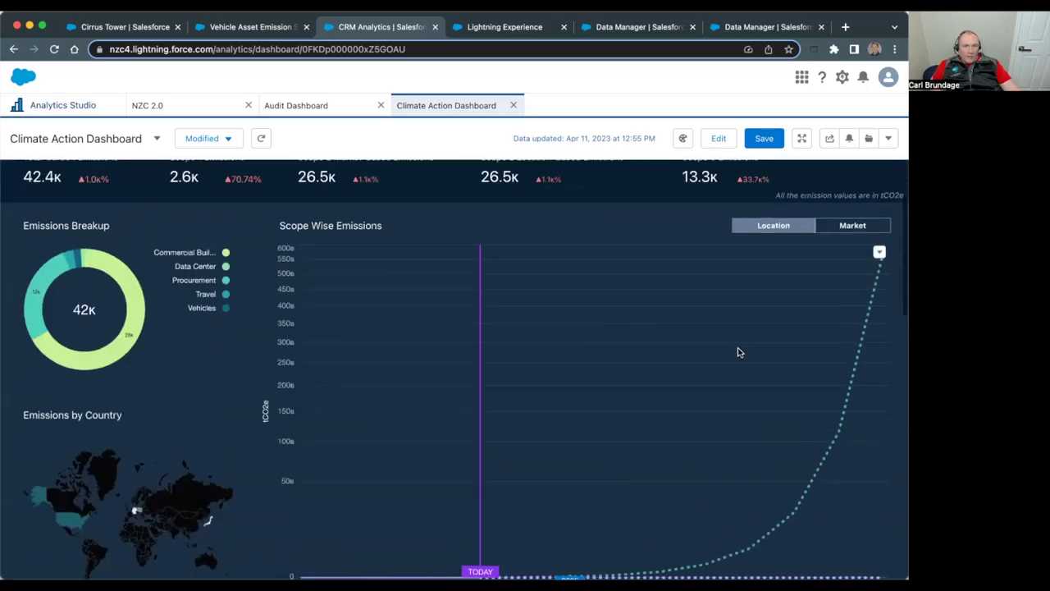
{"action": "scroll", "coordinate": [671, 398], "scroll_direction": "down", "scroll_amount": 2}
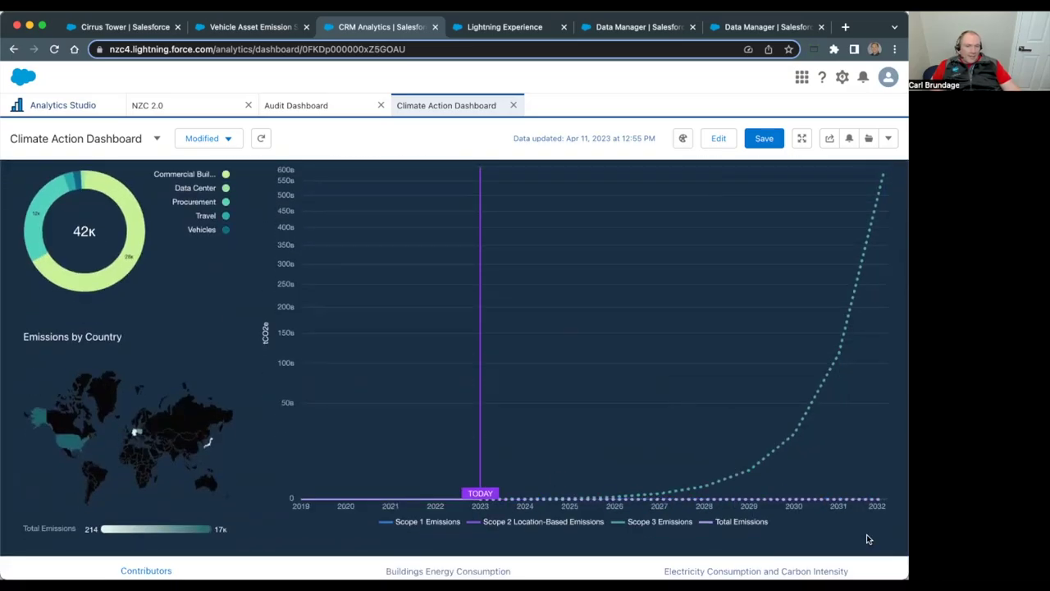
{"action": "scroll", "coordinate": [900, 381], "scroll_direction": "up", "scroll_amount": 2}
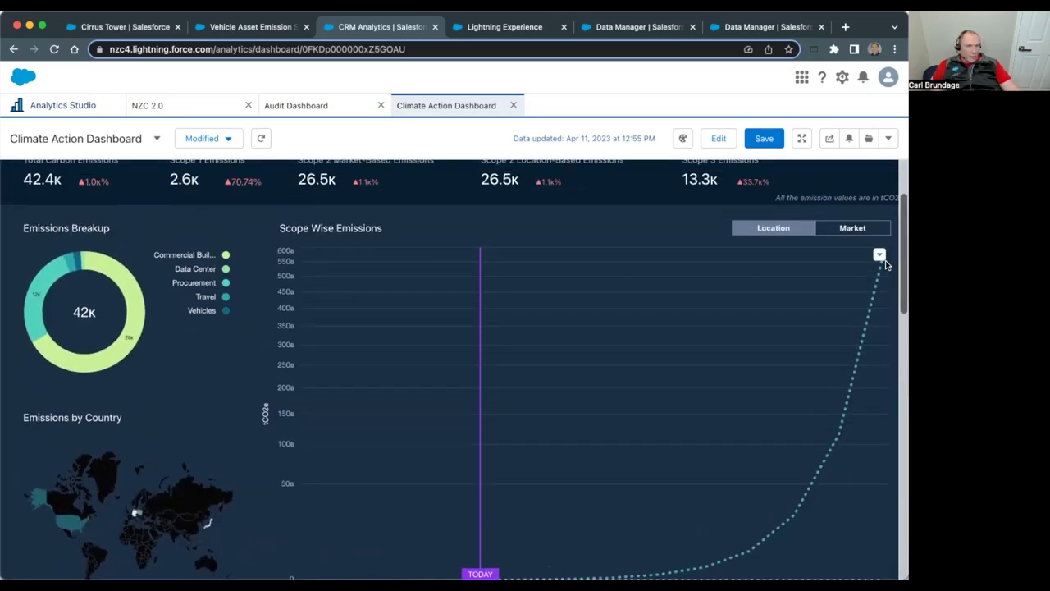
{"action": "scroll", "coordinate": [842, 382], "scroll_direction": "down", "scroll_amount": 3}
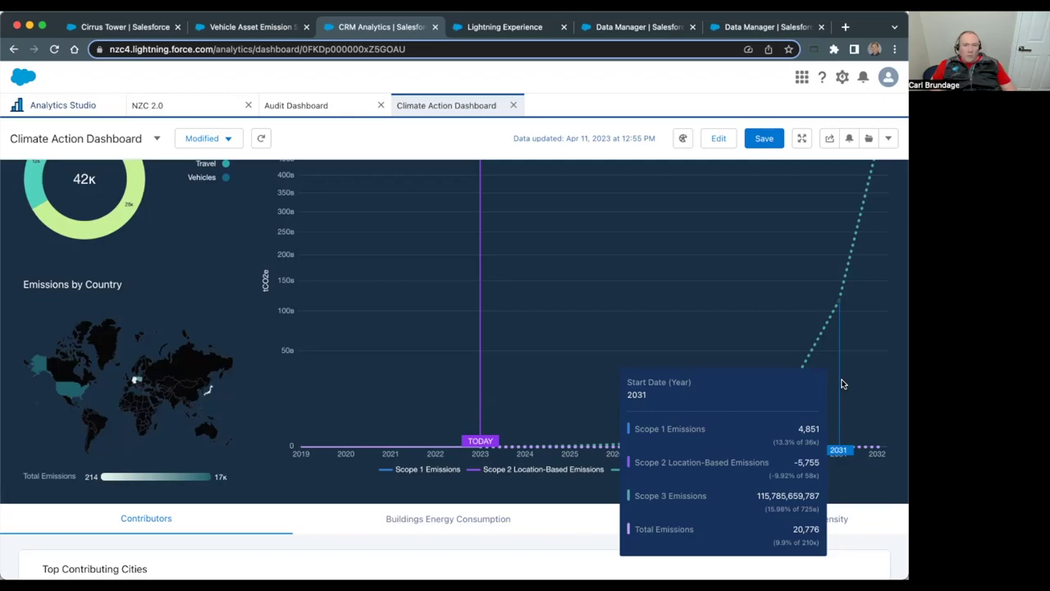
{"action": "scroll", "coordinate": [442, 439], "scroll_direction": "up", "scroll_amount": 3}
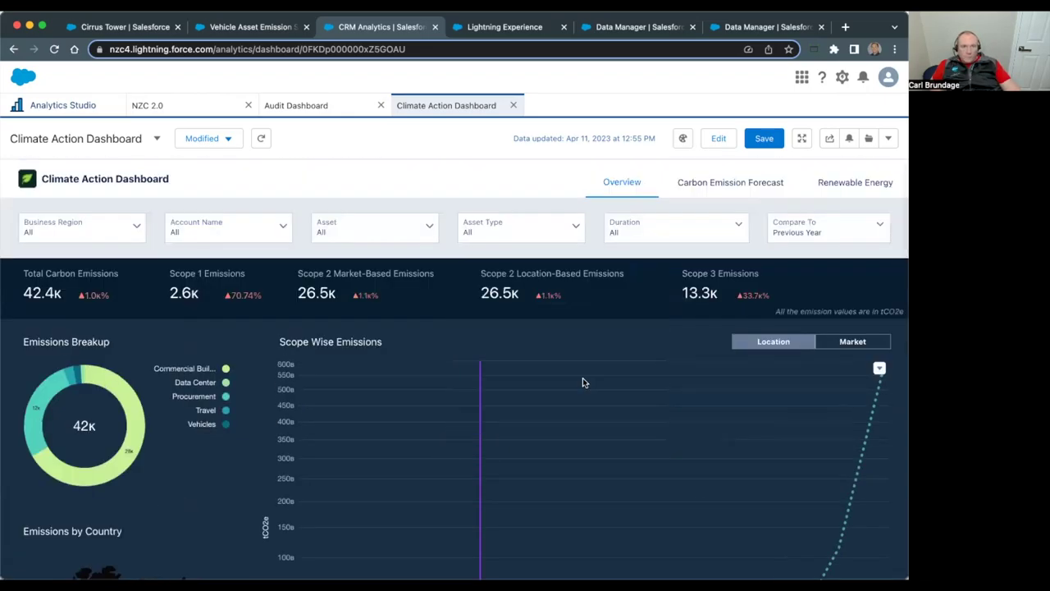
View the Carbon Emission Forecast page's overall, scope-wise and activity forecasts, and return to the NZC 2.0 app's dashboard list
{"action": "left_click", "coordinate": [755, 185]}
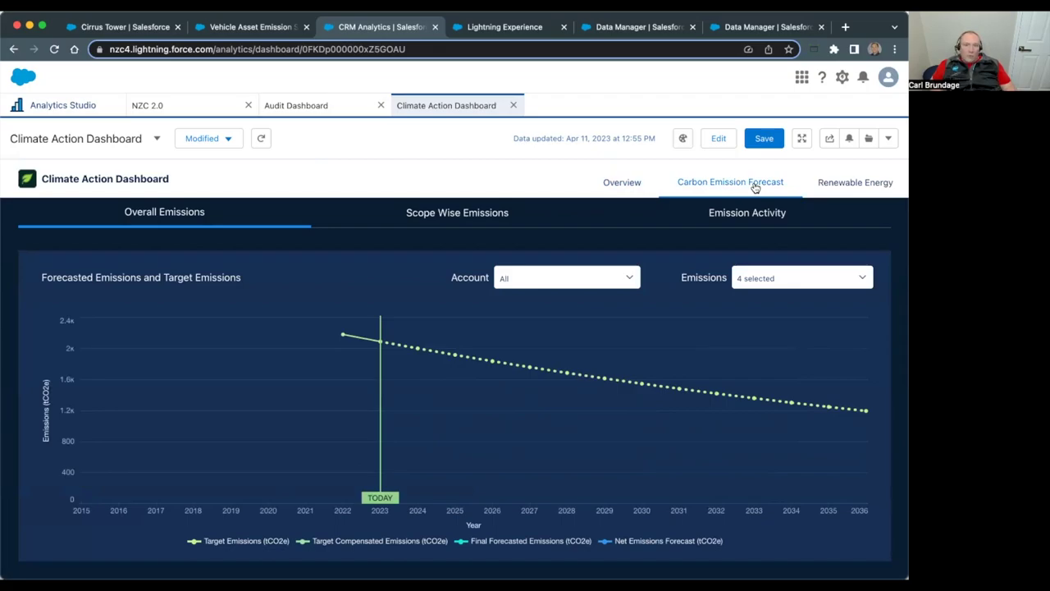
{"action": "left_click", "coordinate": [453, 215]}
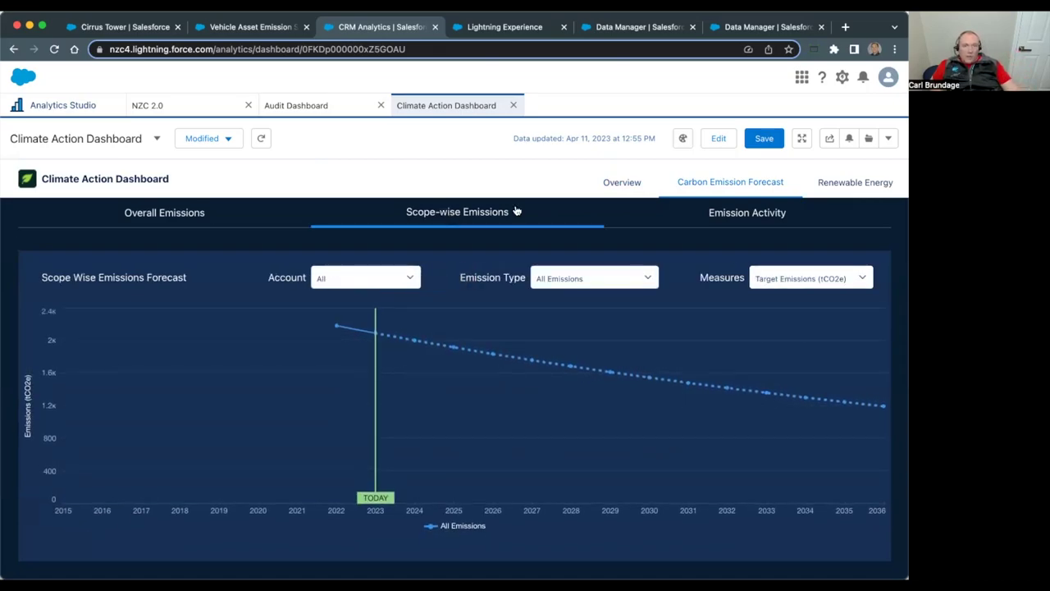
{"action": "left_click", "coordinate": [780, 215]}
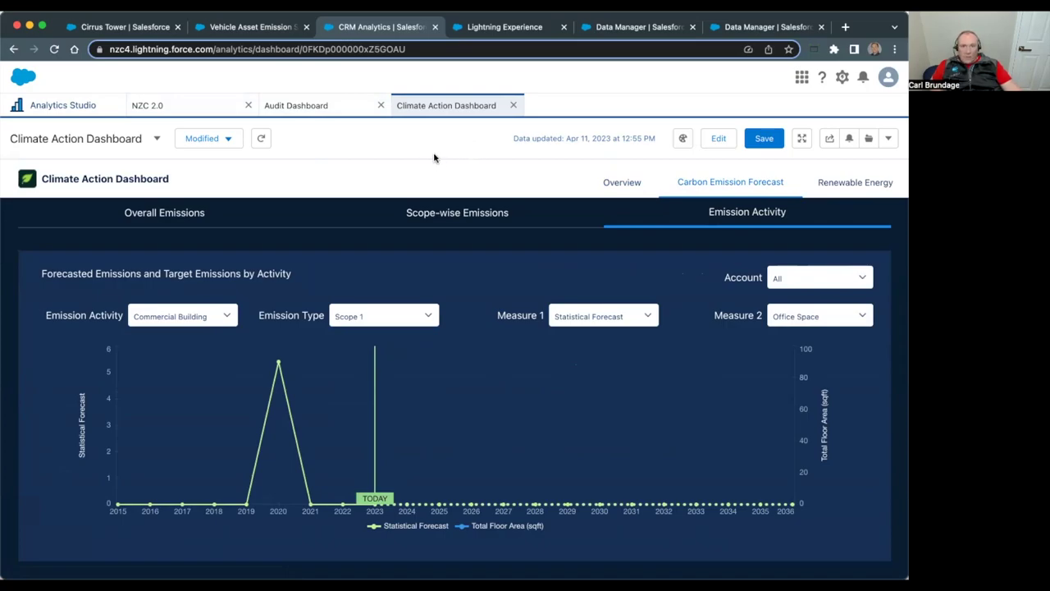
{"action": "left_click", "coordinate": [197, 110]}
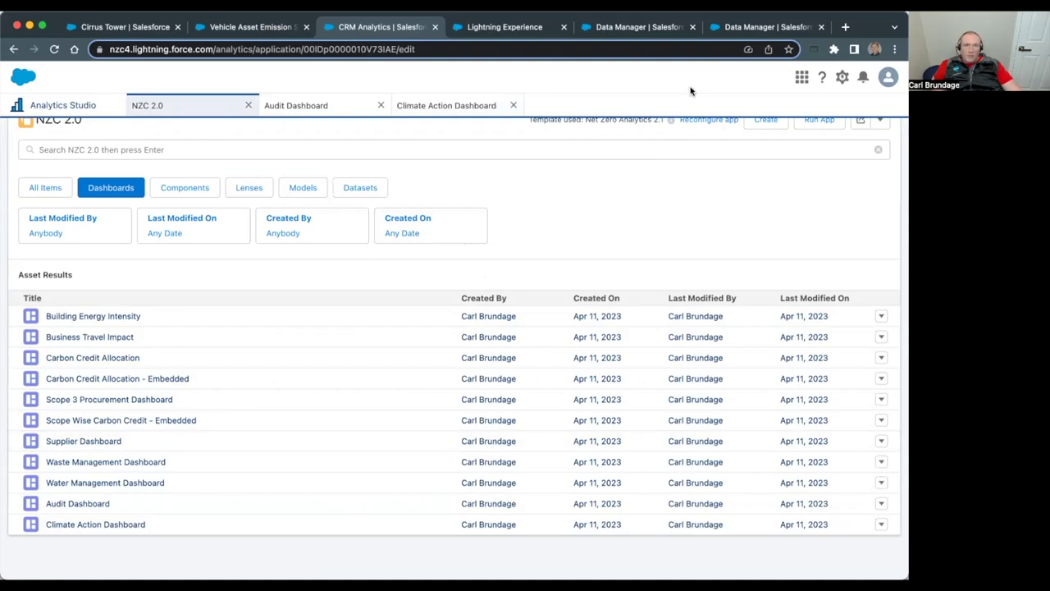
In the NZC 2.0 Net Zero Analytics Part1 recipe, inspect the StnryAssetEnrgyUse input and the Append_VAEU_with_SAEU node's column mapping and expanded data preview
{"action": "left_click", "coordinate": [632, 27]}
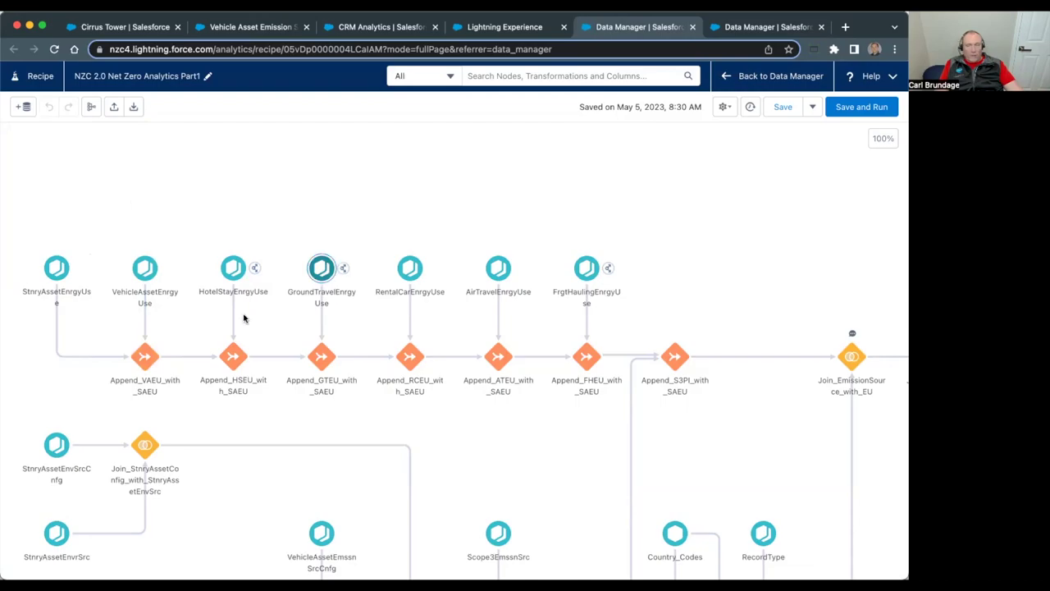
{"action": "left_click", "coordinate": [57, 269]}
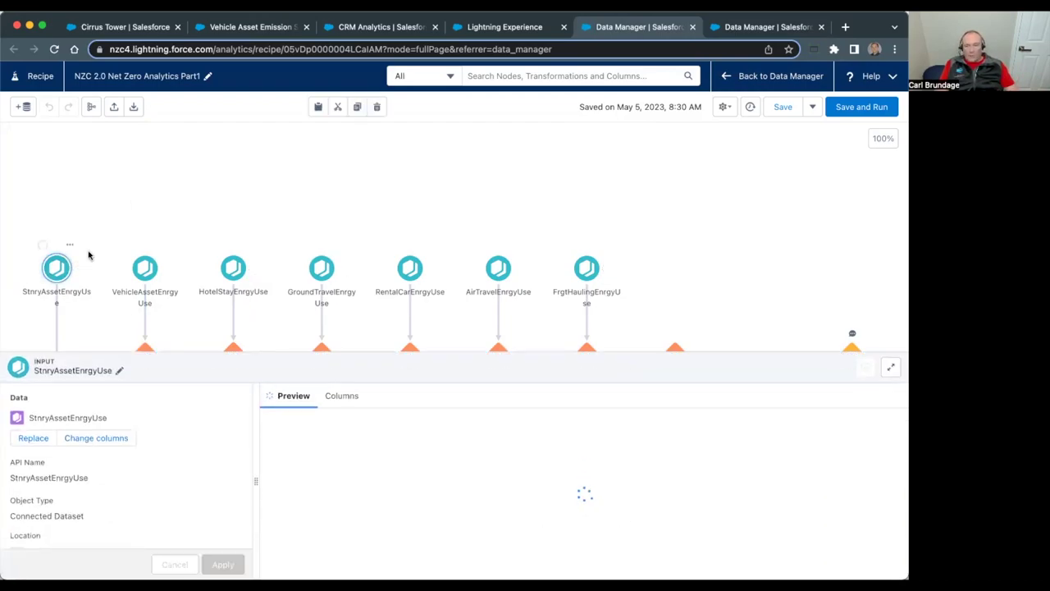
{"action": "left_click", "coordinate": [468, 206]}
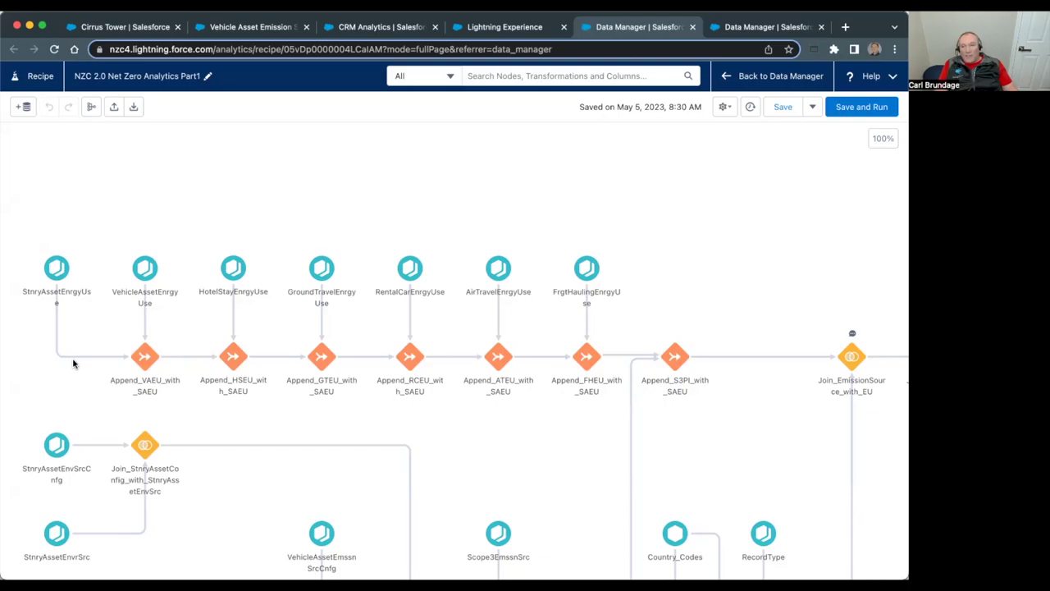
{"action": "left_click", "coordinate": [144, 358]}
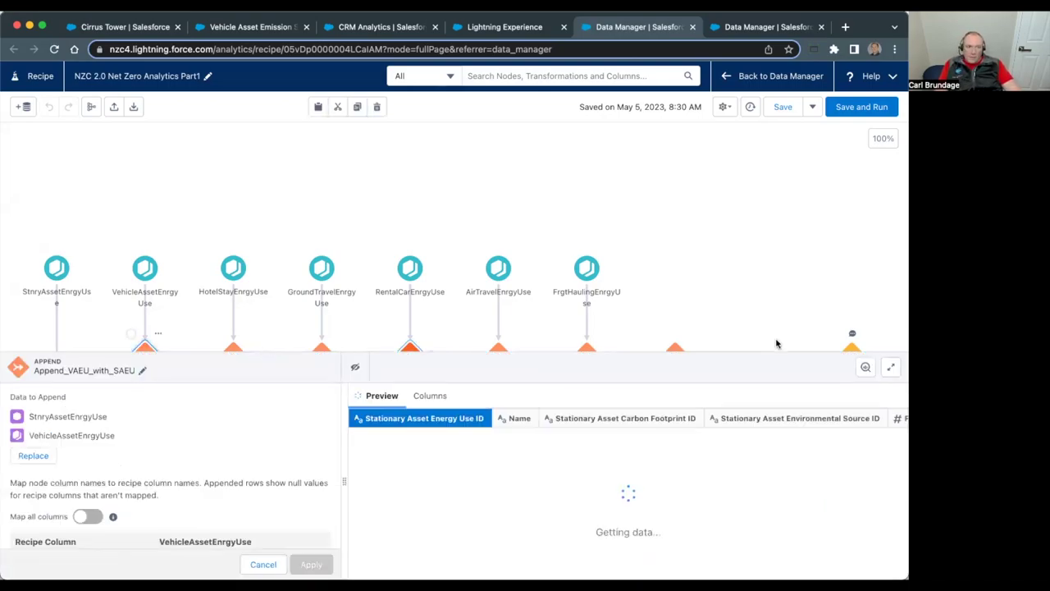
{"action": "left_click", "coordinate": [891, 367]}
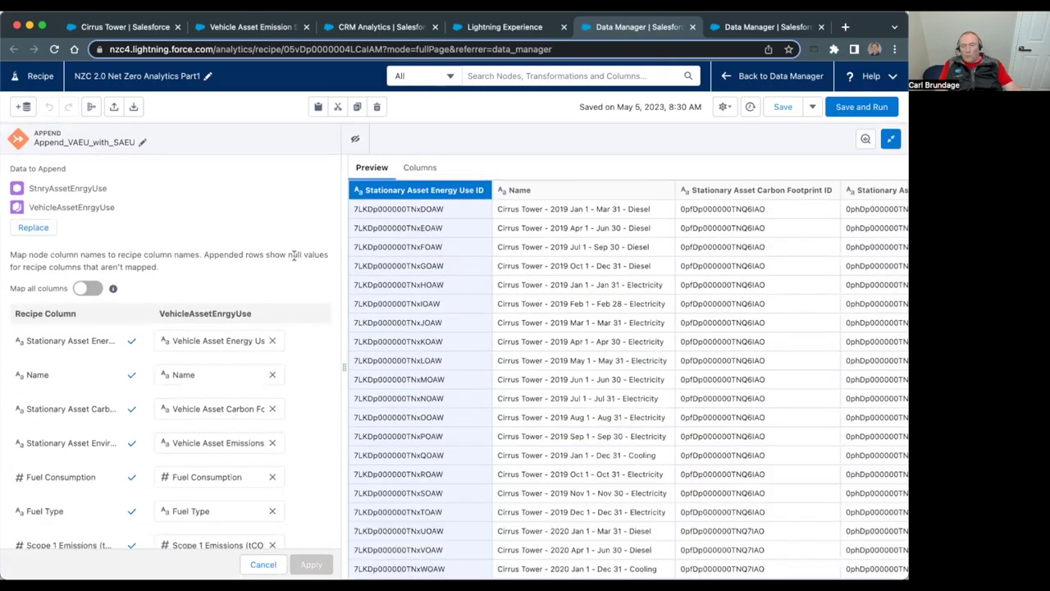